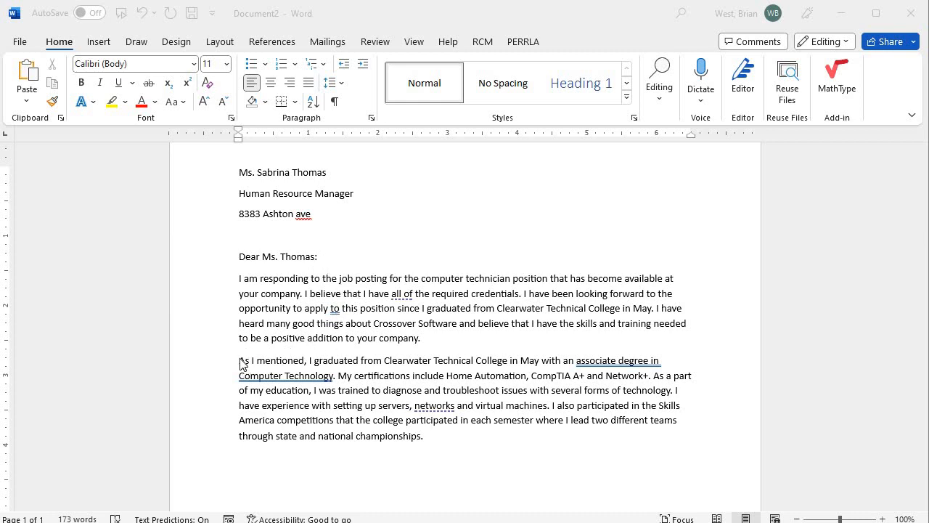
Step: Select both body paragraphs and paste a copy on a new line after 'championships.'
scroll(336, 428, "down", 3)
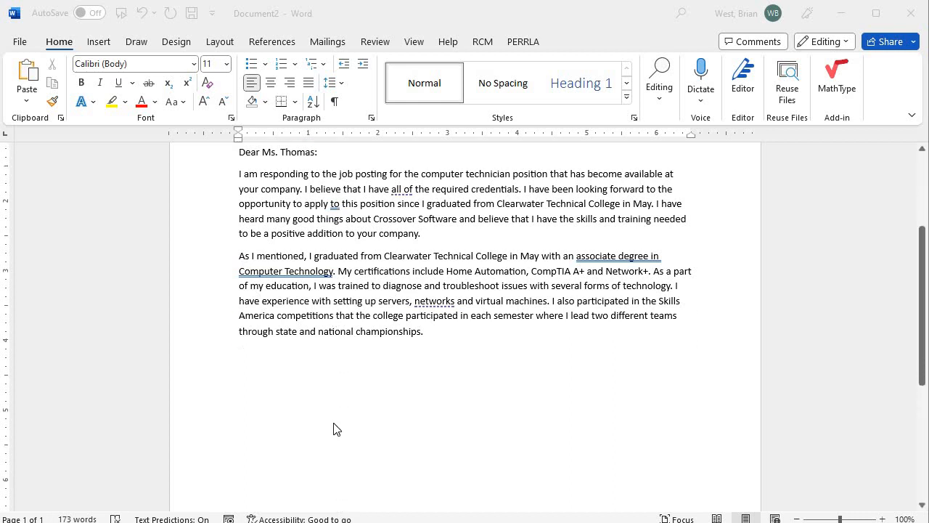
scroll(353, 384, "up", 2)
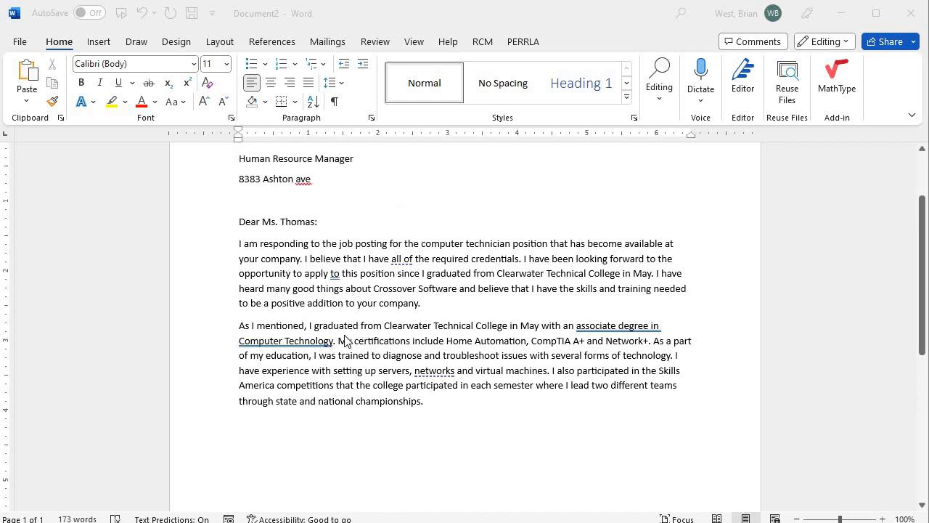
scroll(346, 341, "up", 2)
scroll(341, 348, "down", 1)
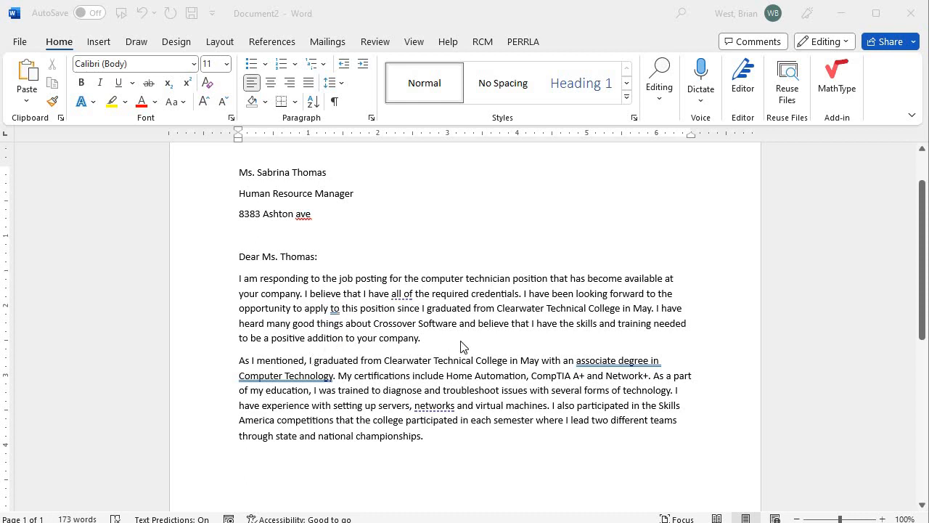
scroll(373, 342, "down", 2)
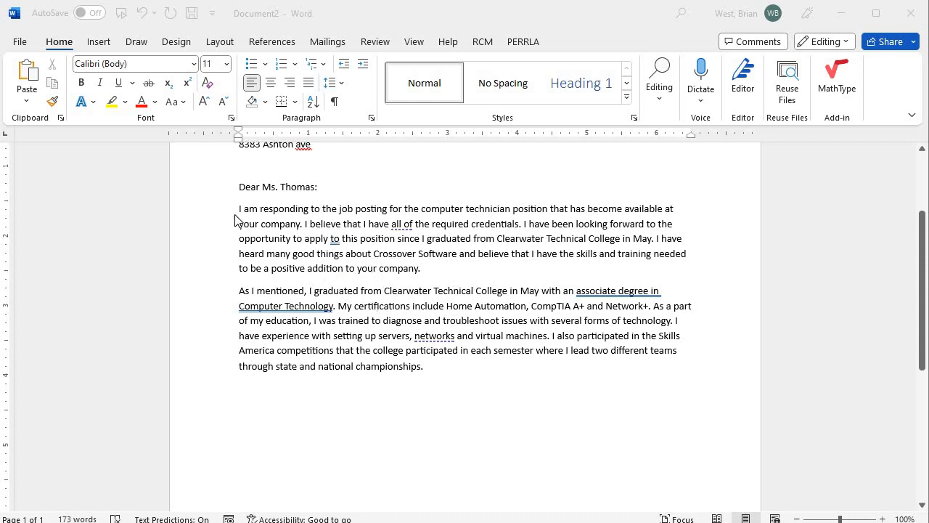
left_click_drag(240, 210, 434, 366)
key("ctrl+c")
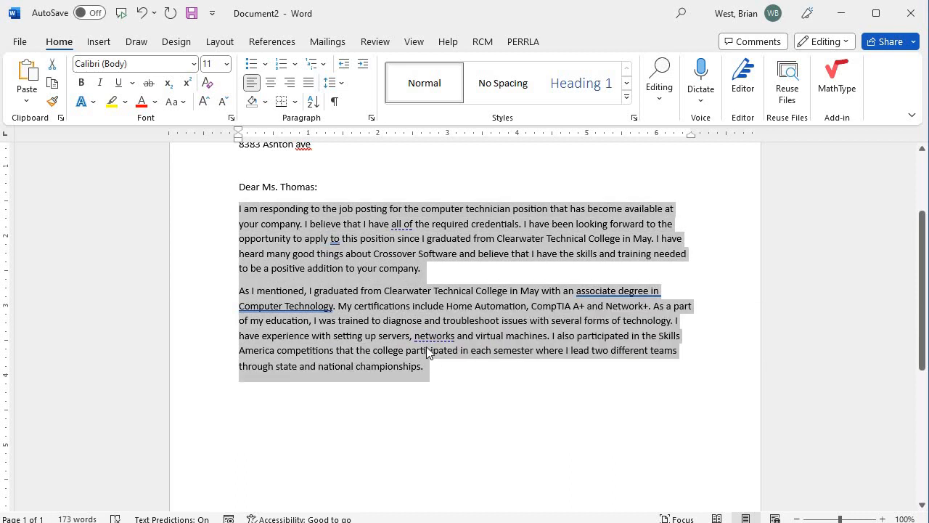
left_click(454, 374)
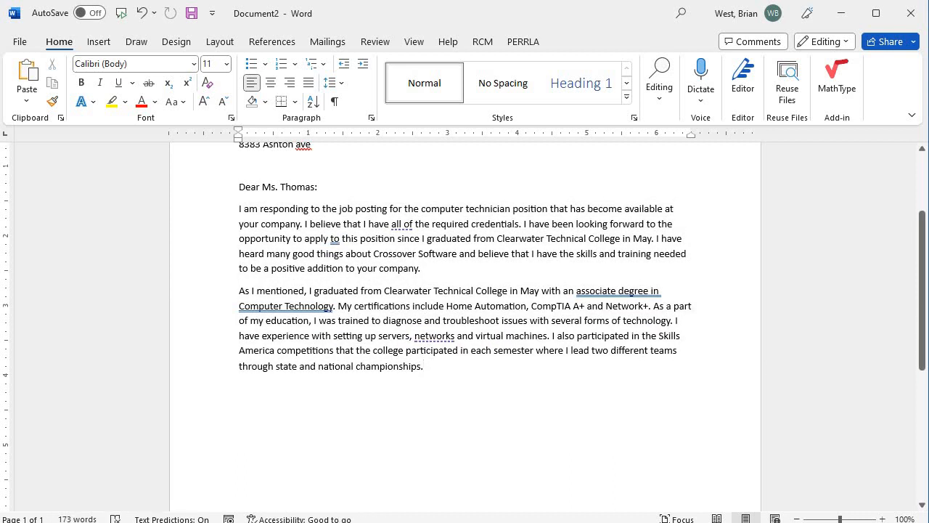
key("Return")
key("ctrl+v")
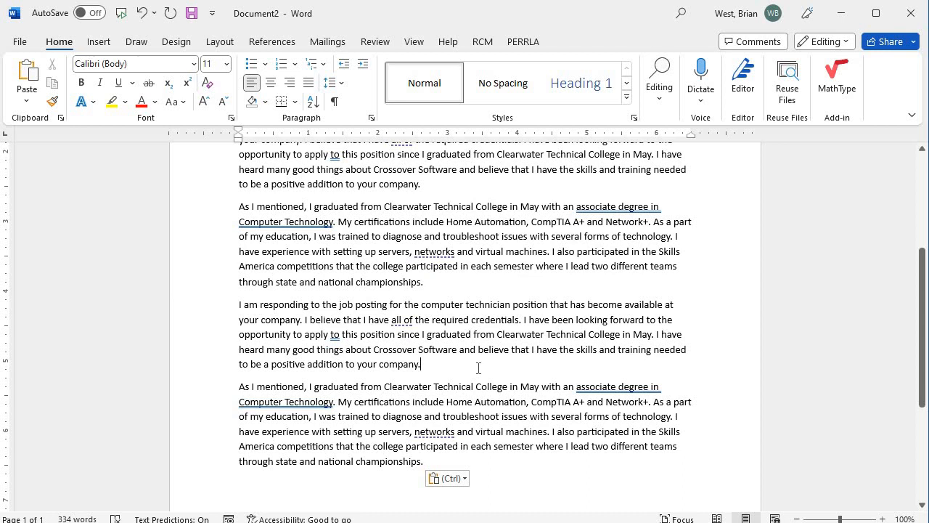
Step: Add and then remove the extra blank lines above the pasted paragraph
scroll(500, 347, "down", 4)
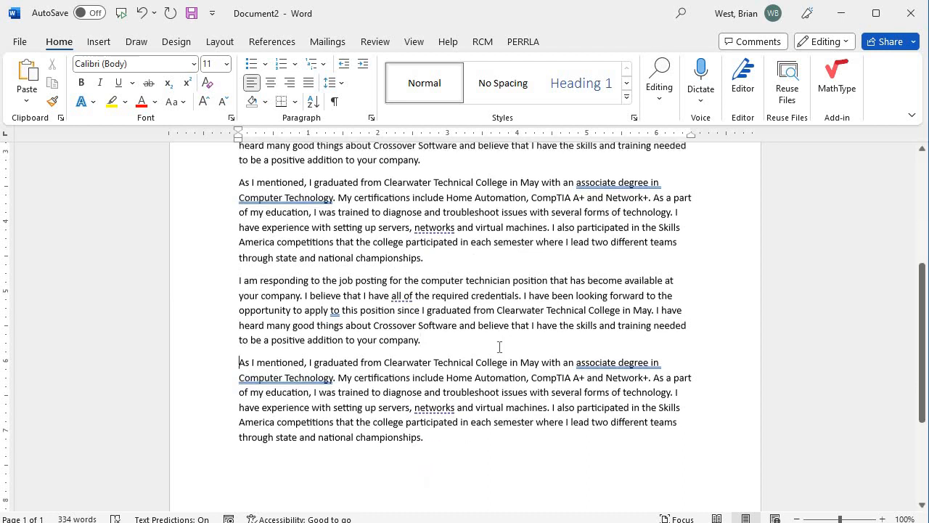
scroll(501, 345, "down", 1)
scroll(502, 345, "up", 1)
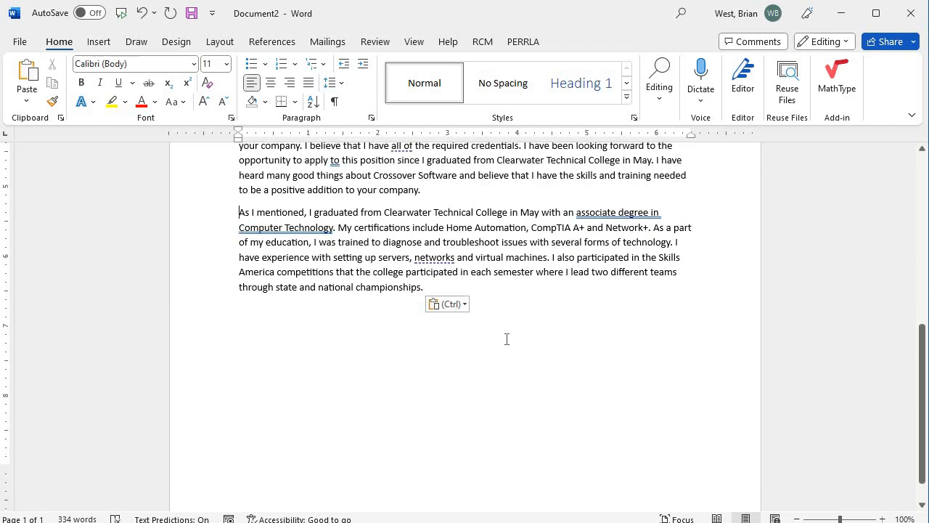
key("Return")
key("Return")
key("Return")
key("Return")
key("Return")
key("Return")
key("Return")
key("Return")
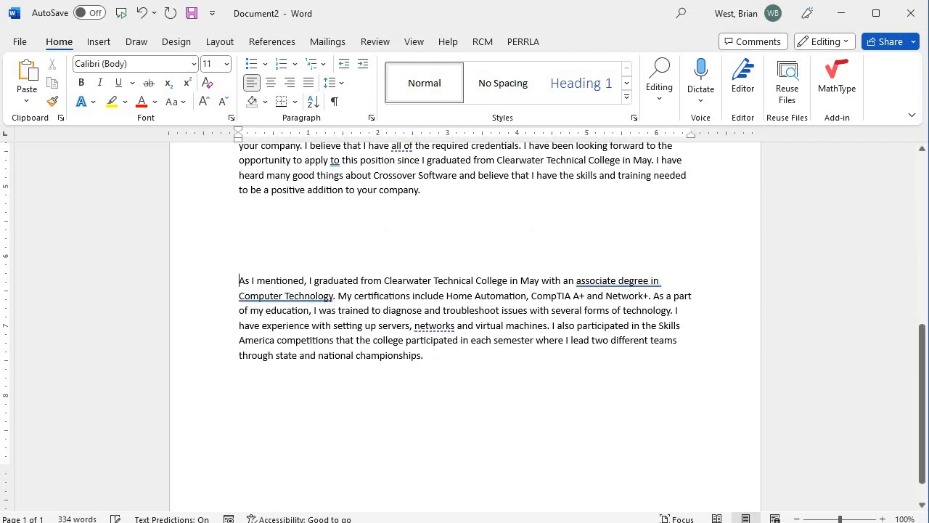
key("Return")
key("BackSpace")
key("BackSpace")
key("BackSpace")
key("BackSpace")
key("BackSpace")
key("BackSpace")
key("BackSpace")
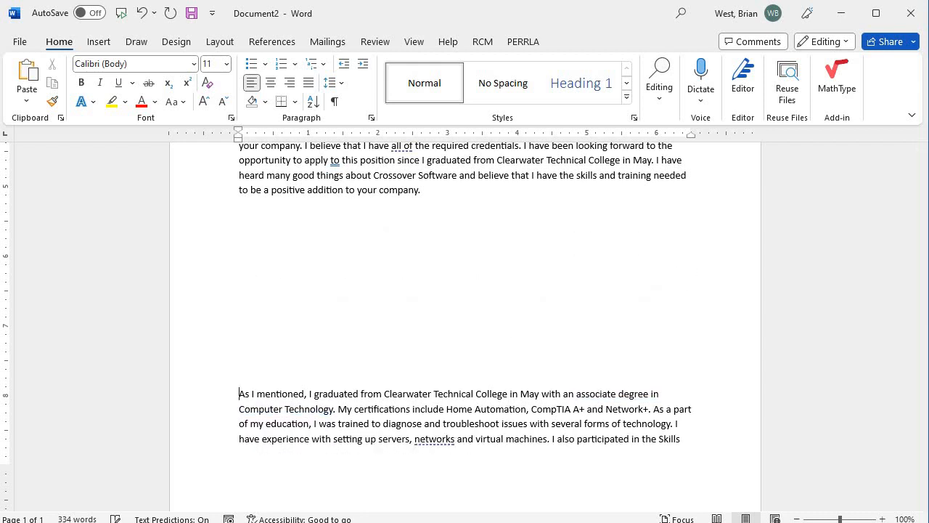
key("BackSpace")
key("BackSpace")
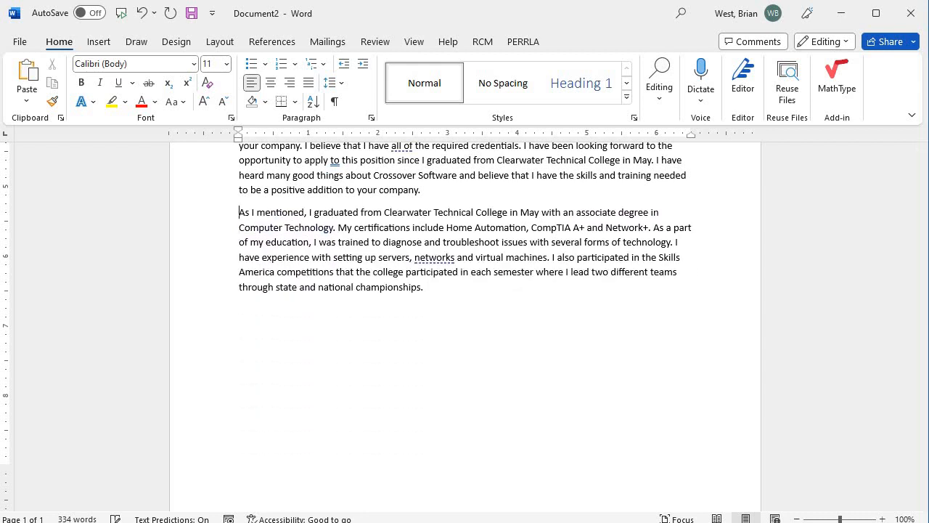
scroll(450, 469, "down", 1)
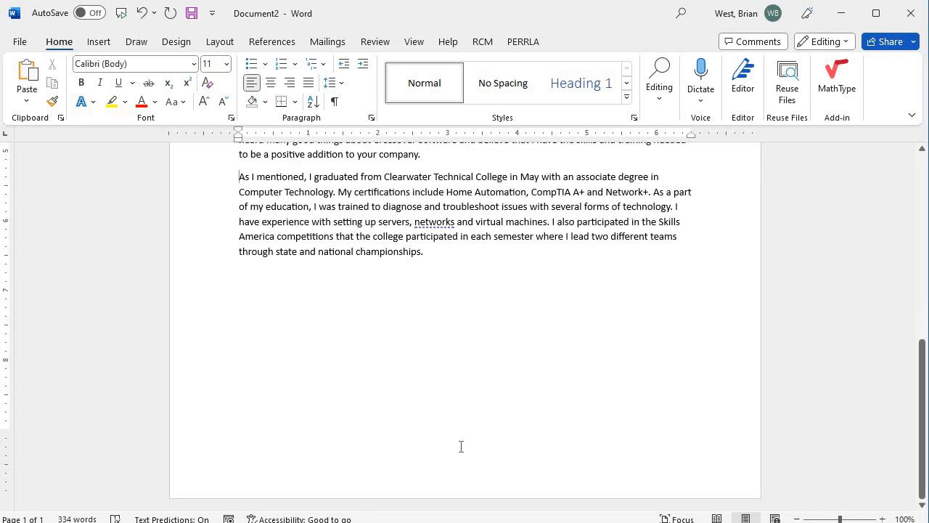
scroll(441, 374, "up", 5)
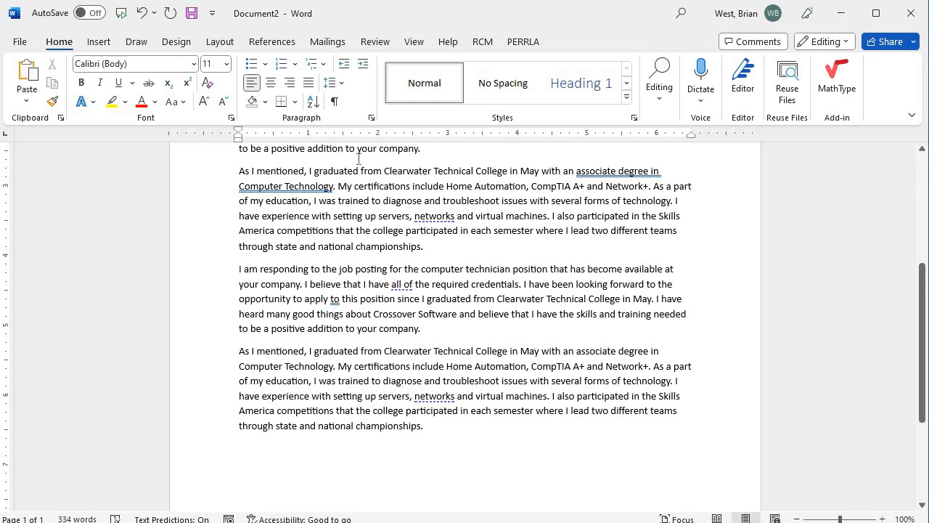
Step: Insert a page break from Insert > Pages before the final 'As I mentioned' paragraph
scroll(376, 457, "down", 5)
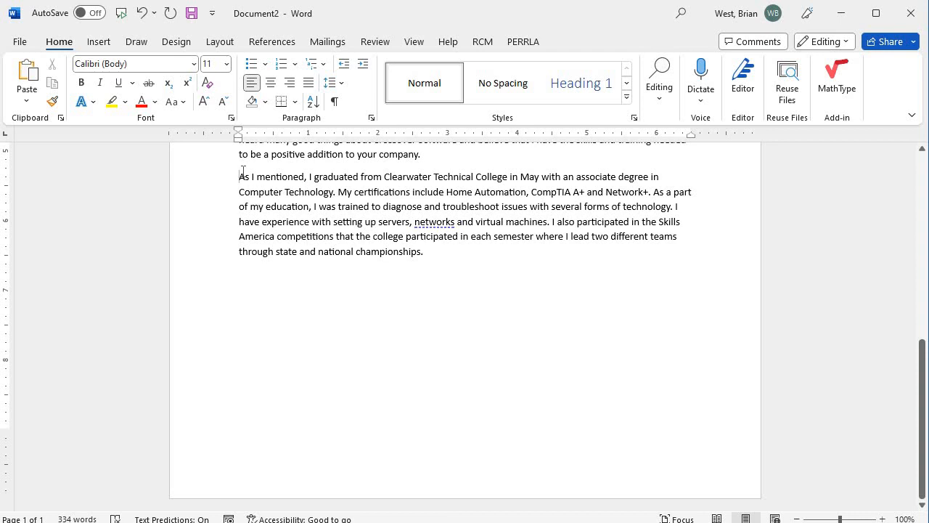
left_click(100, 42)
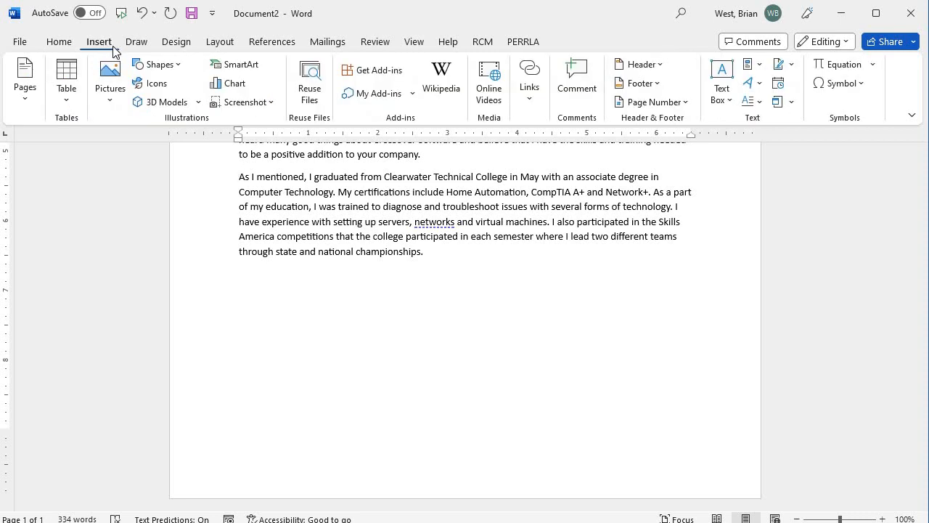
left_click(26, 87)
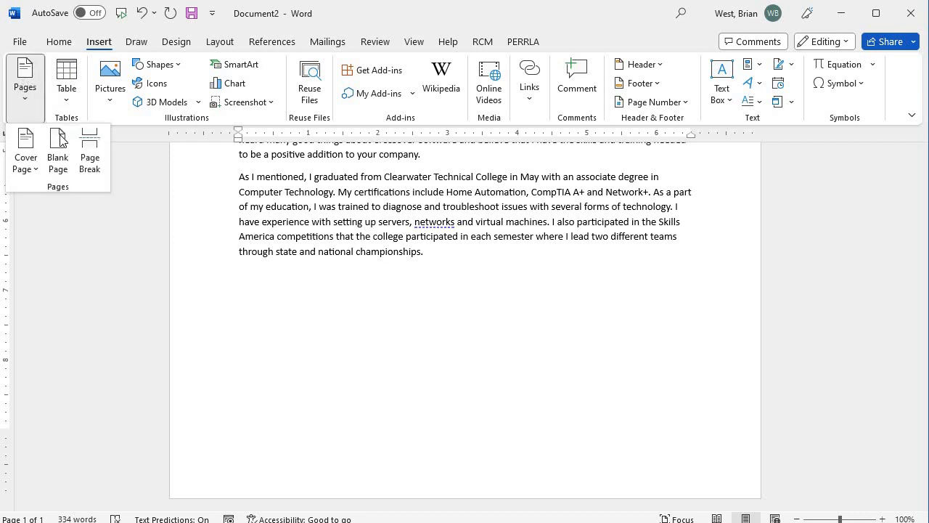
left_click(91, 158)
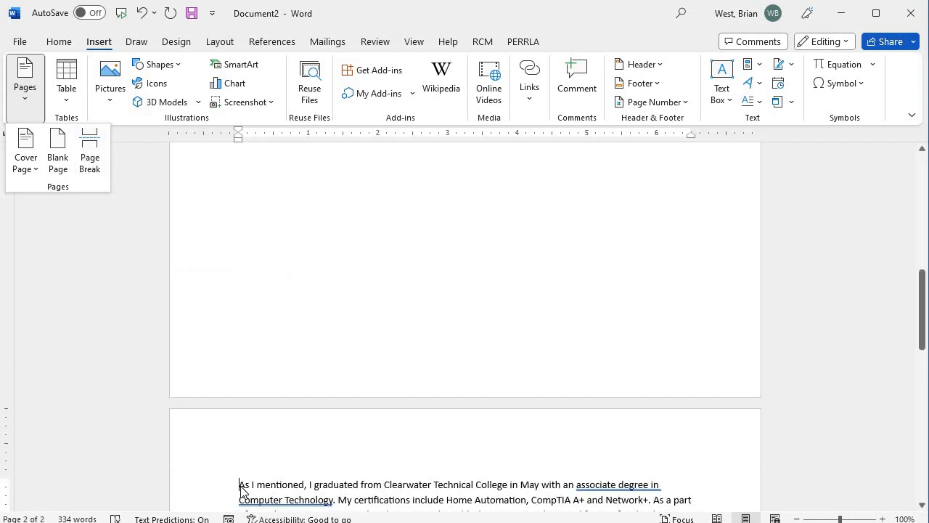
left_click(331, 239)
Step: Place the cursor at the start of the last paragraph and scroll back to the top
scroll(323, 234, "up", 5)
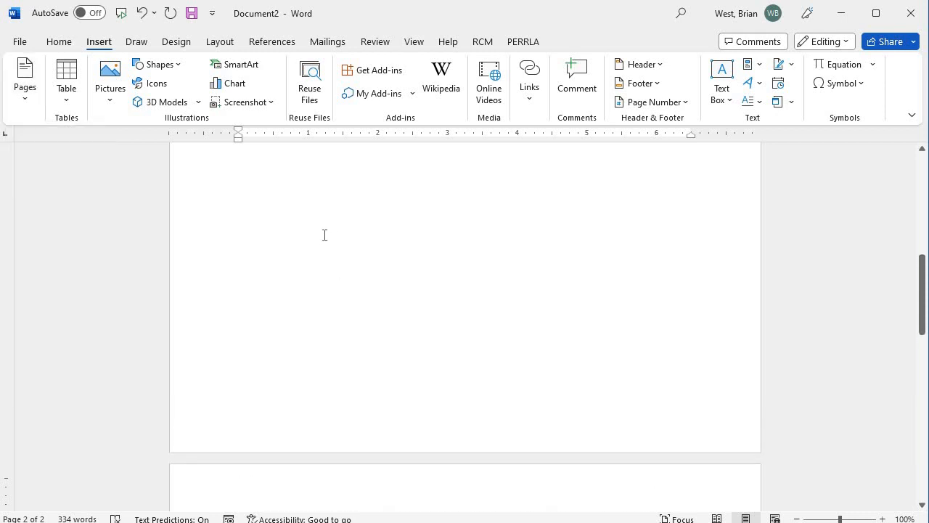
scroll(297, 344, "down", 1)
scroll(286, 269, "up", 10)
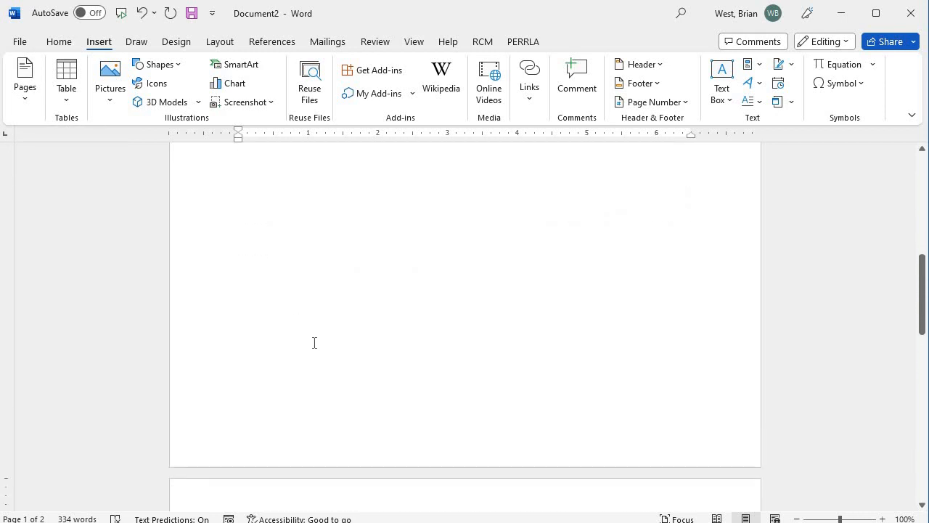
scroll(313, 341, "down", 3)
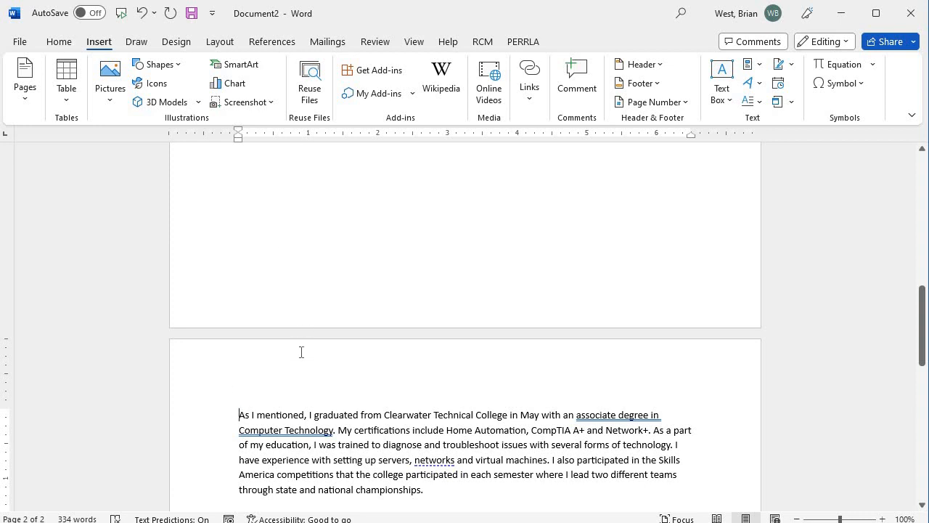
left_click(240, 412)
scroll(267, 468, "down", 8)
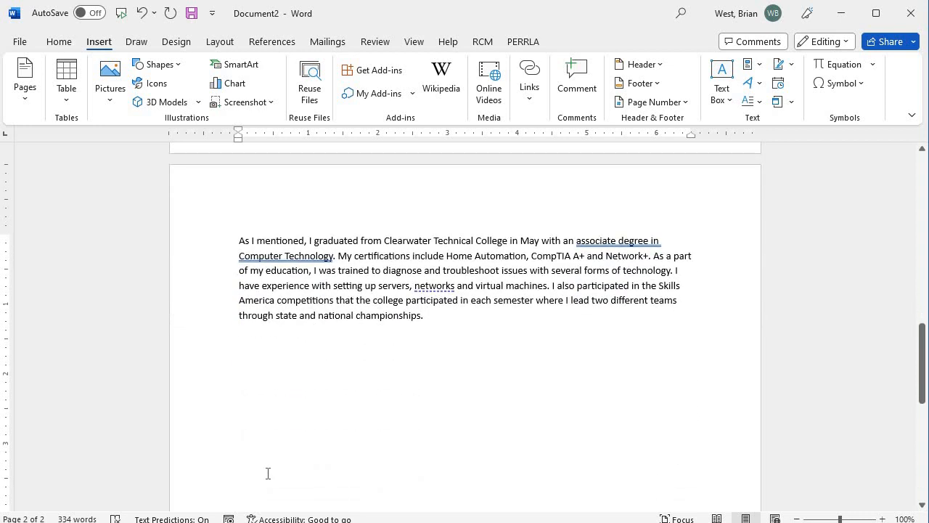
scroll(274, 463, "up", 6)
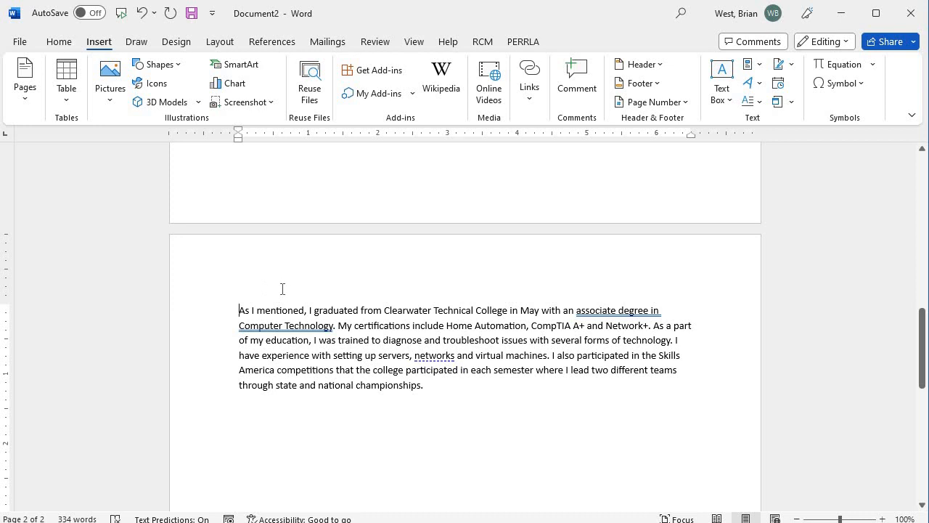
scroll(283, 290, "up", 10)
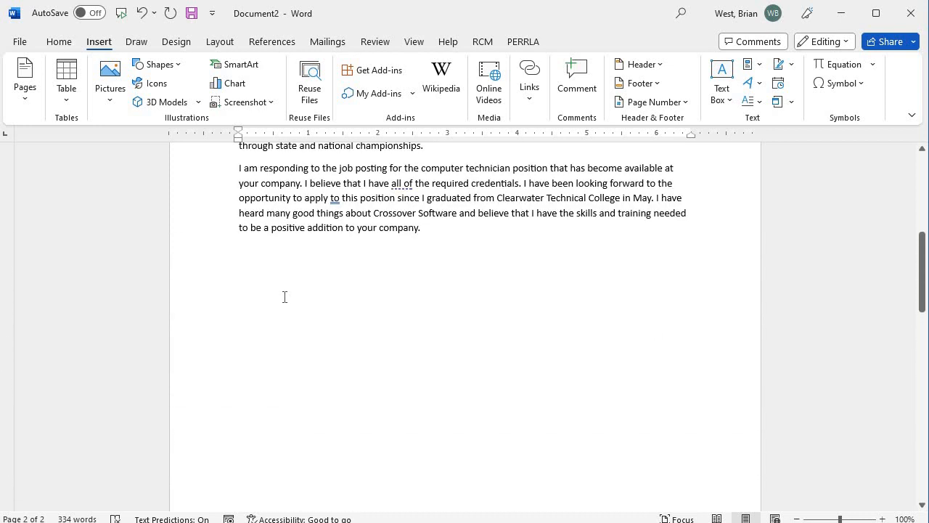
scroll(285, 296, "up", 3)
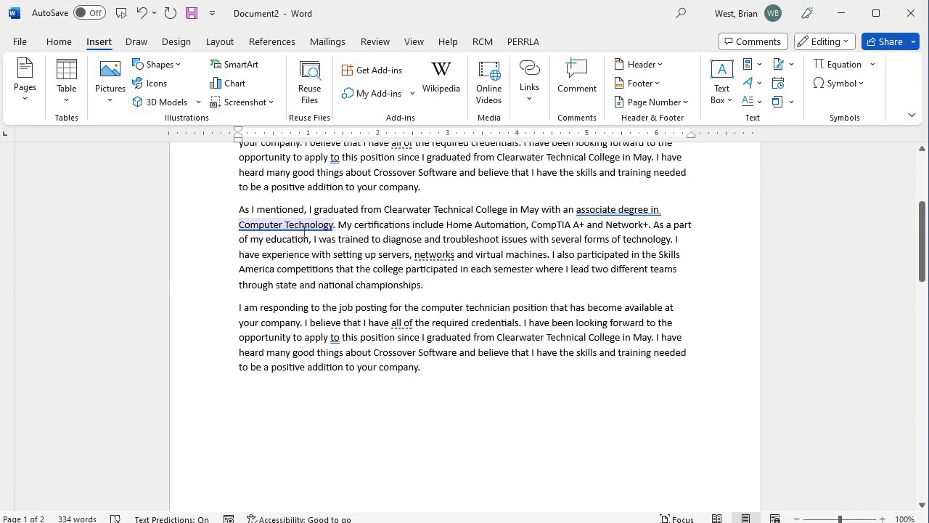
scroll(308, 232, "up", 3)
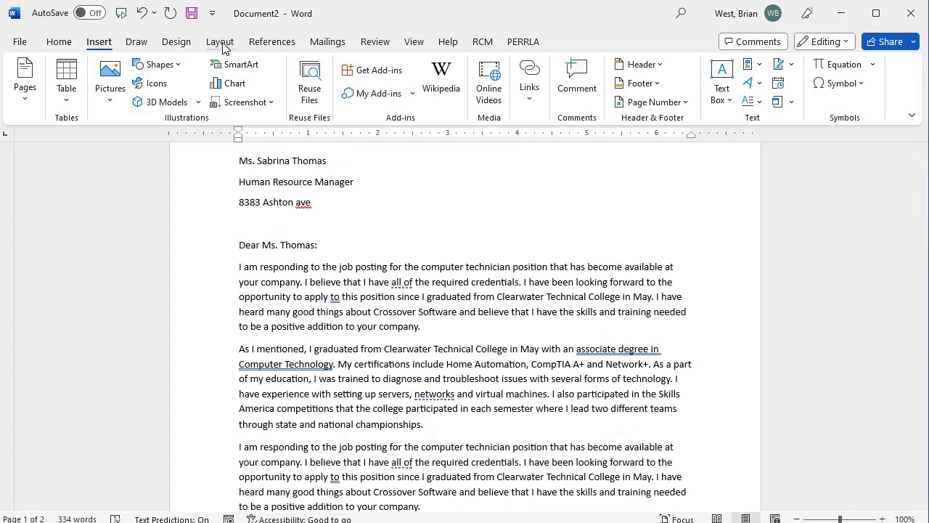
Step: Open the Layout tab's Breaks list, then close it without choosing a break
left_click(221, 44)
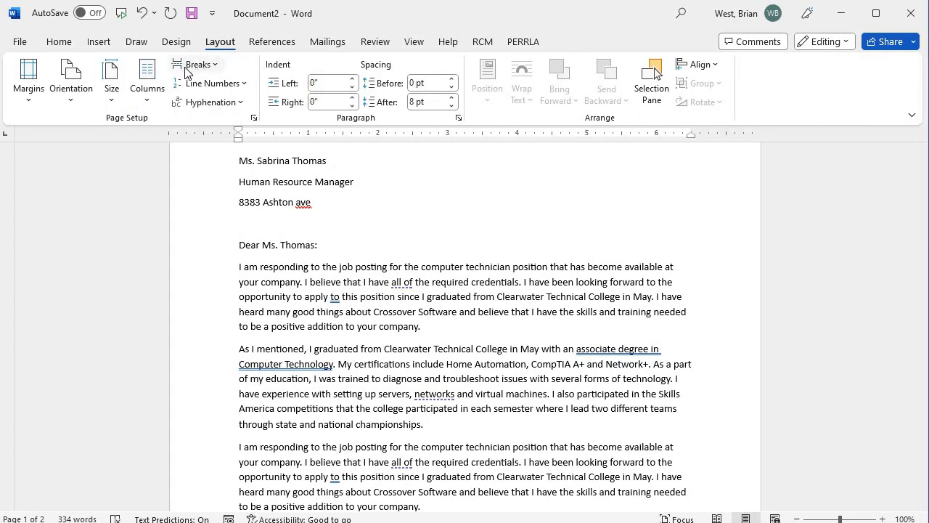
left_click(213, 66)
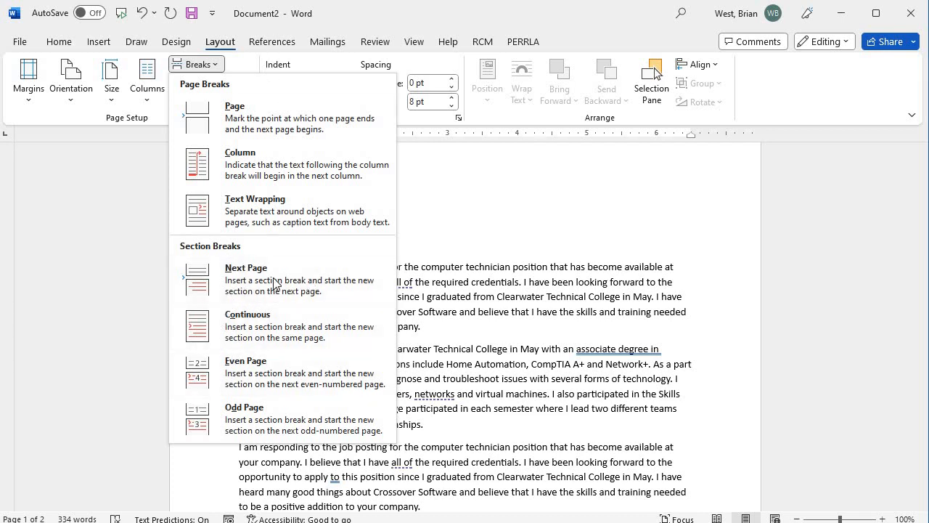
left_click(479, 265)
scroll(446, 275, "up", 2)
scroll(443, 286, "down", 11)
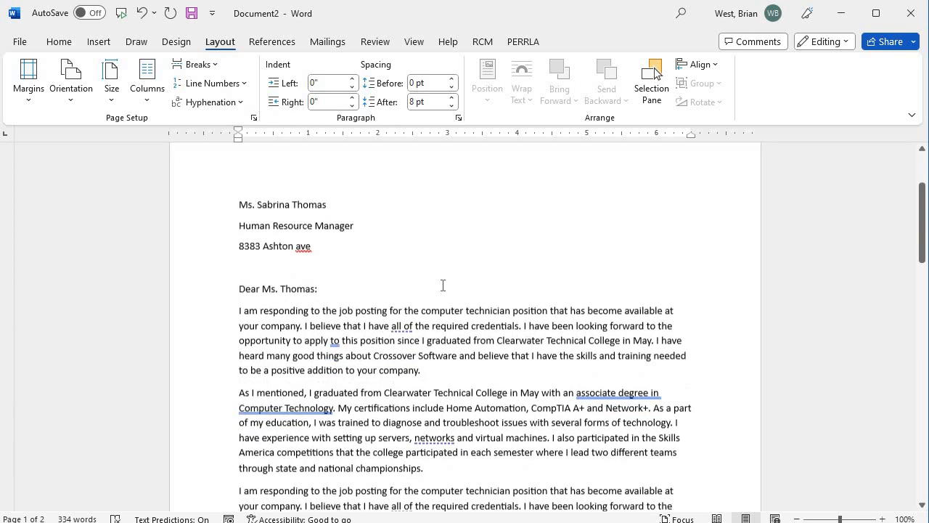
Step: Delete the page break in front of the final 'As I mentioned' paragraph
scroll(441, 290, "down", 5)
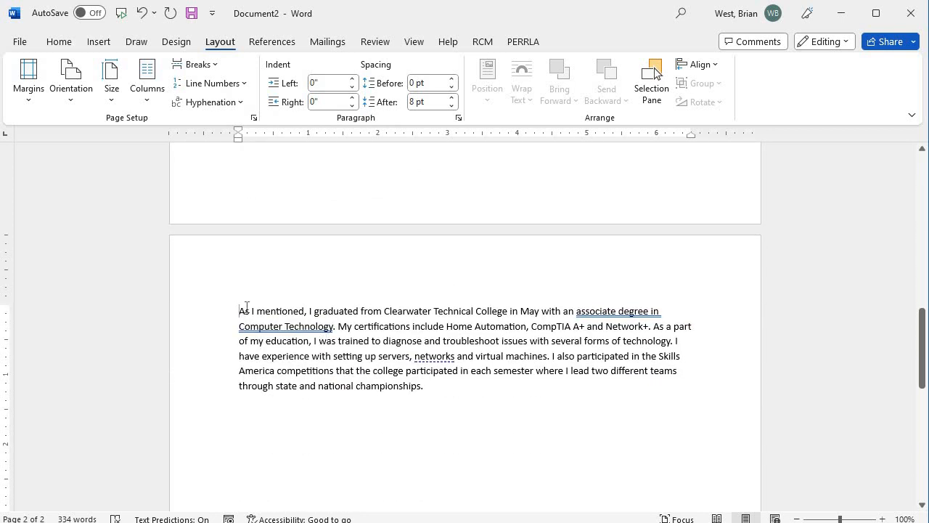
key("BackSpace")
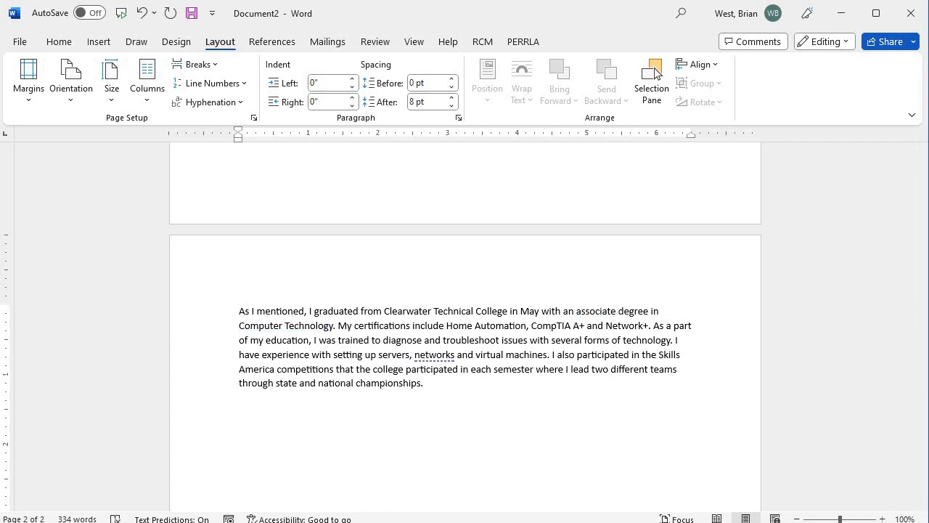
key("BackSpace")
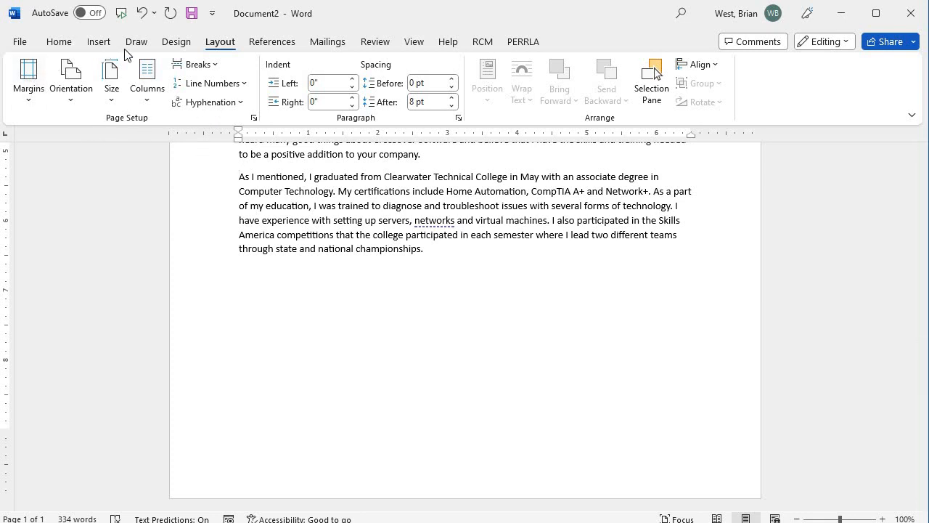
Step: Undo the page-break deletion so the last paragraph returns to page two
left_click(99, 42)
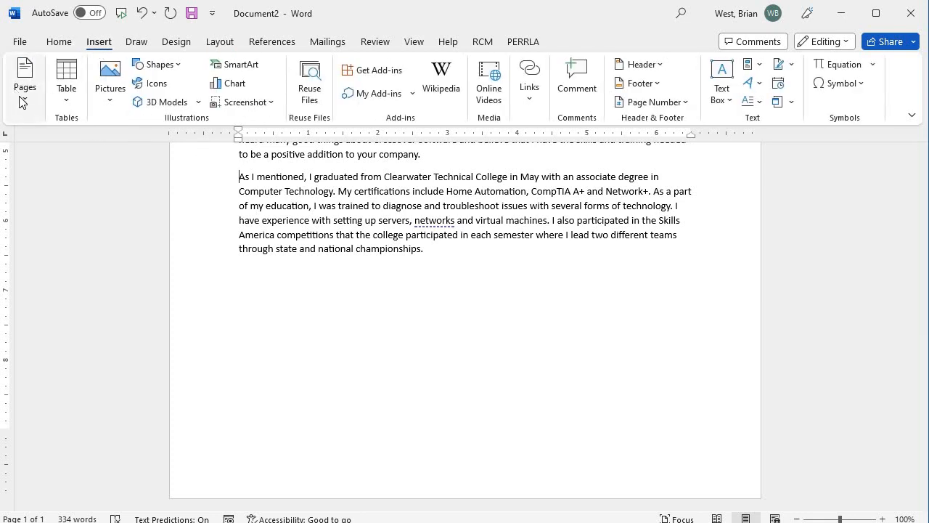
left_click(144, 13)
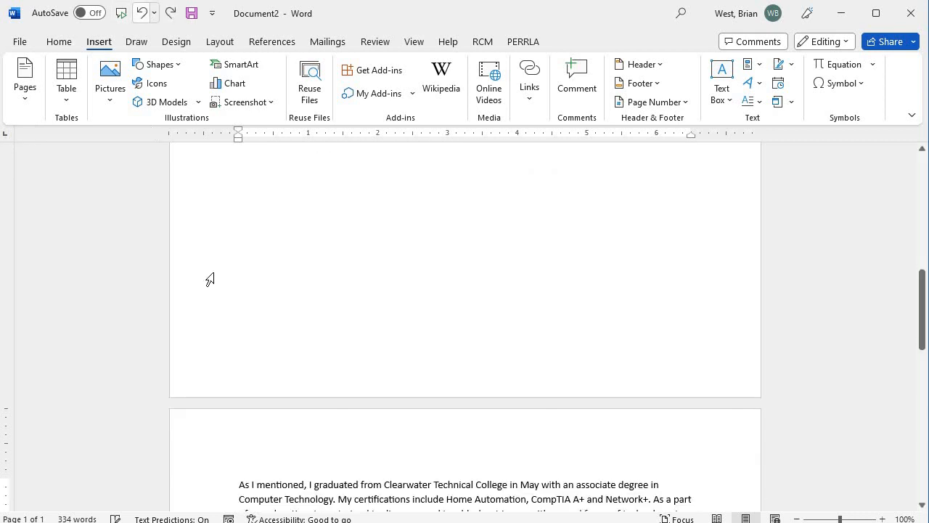
scroll(249, 234, "down", 10)
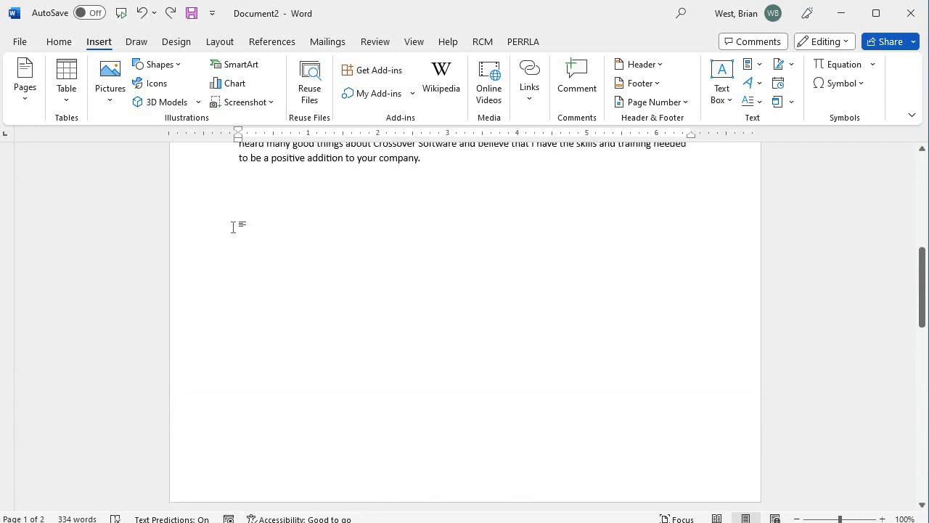
Step: Look through the Layout, Design and Draw tabs, ending back on Insert
left_click(230, 46)
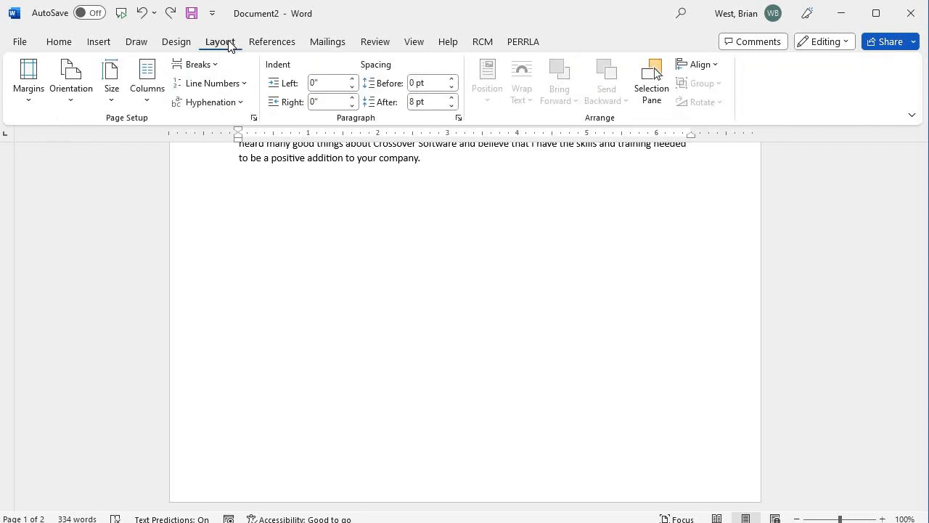
left_click(184, 45)
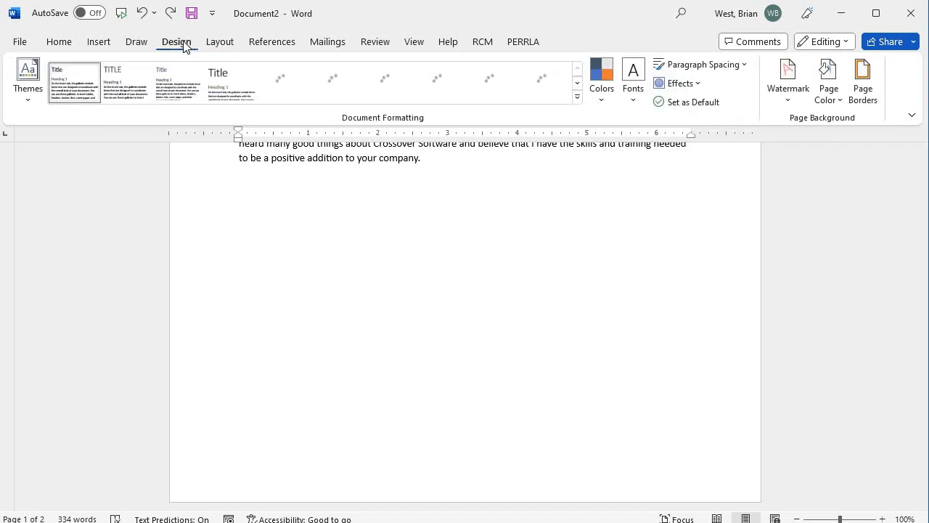
left_click(136, 44)
left_click(104, 45)
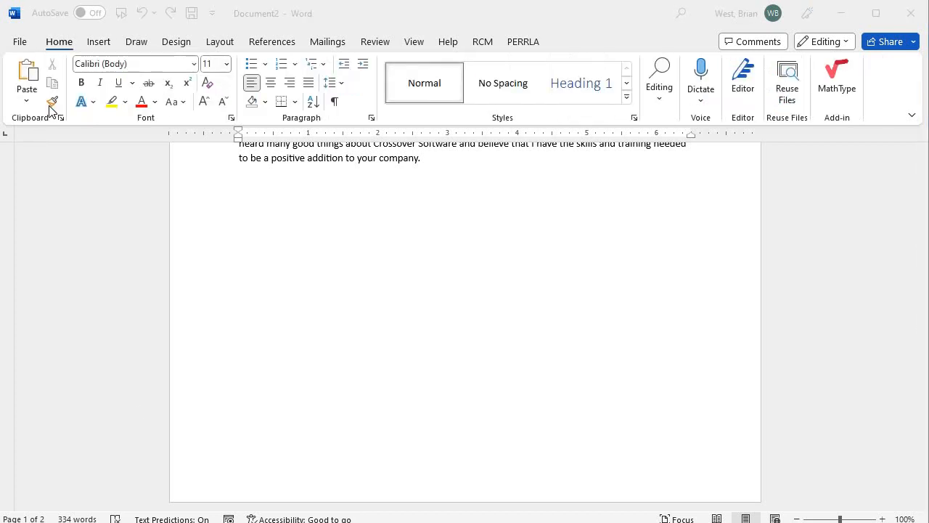
Step: Switch to the Home tab for the basic text and paragraph formatting commands
left_click(60, 37)
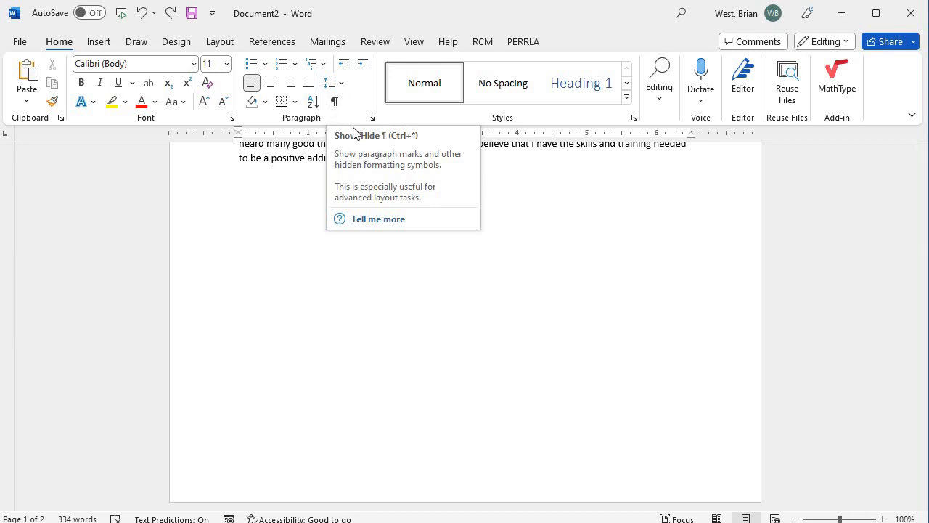
Step: Turn on Show/Hide ¶ and delete the page break before the last paragraph
left_click(336, 103)
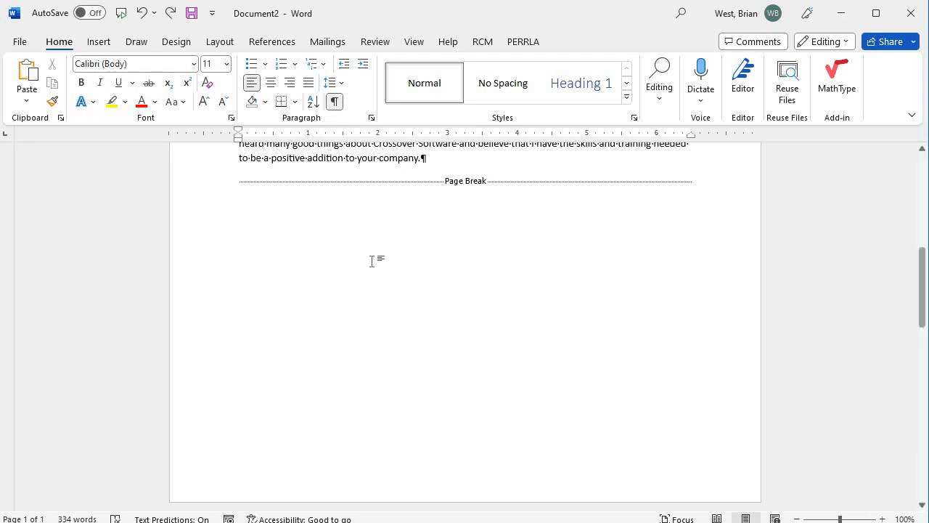
scroll(373, 262, "up", 5)
scroll(376, 272, "up", 5)
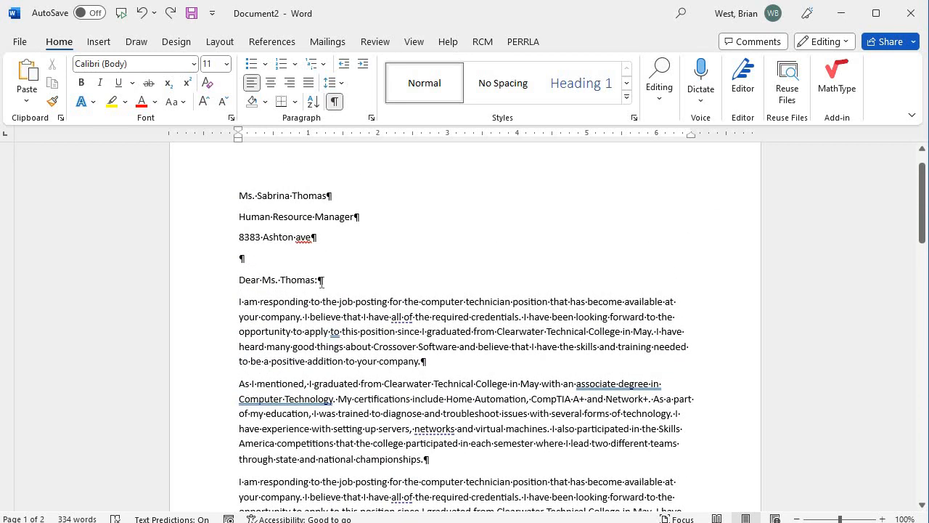
left_click(321, 281)
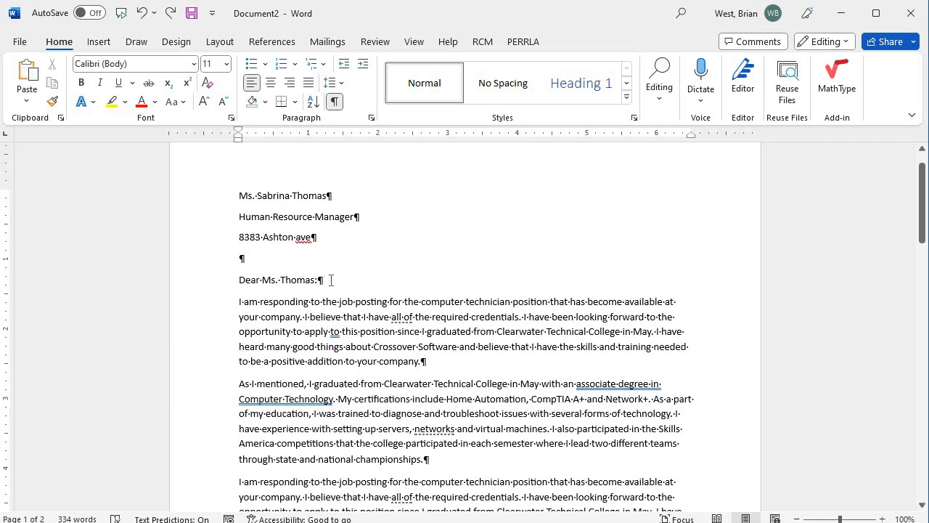
scroll(345, 291, "down", 4)
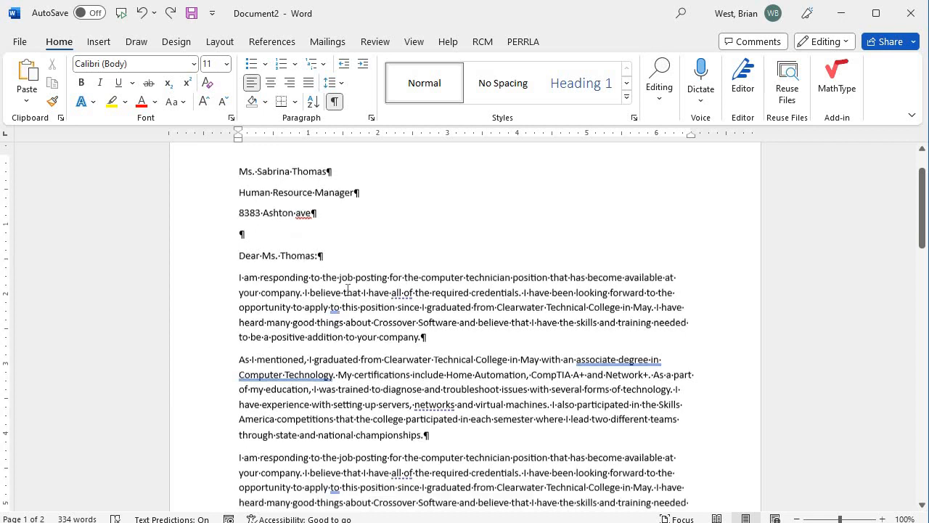
scroll(364, 284, "down", 7)
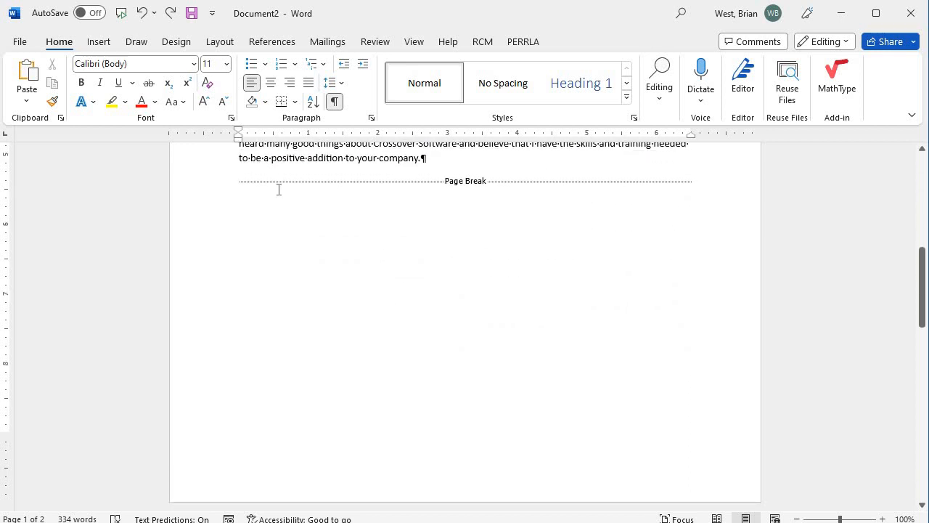
left_click(238, 184)
key("Delete")
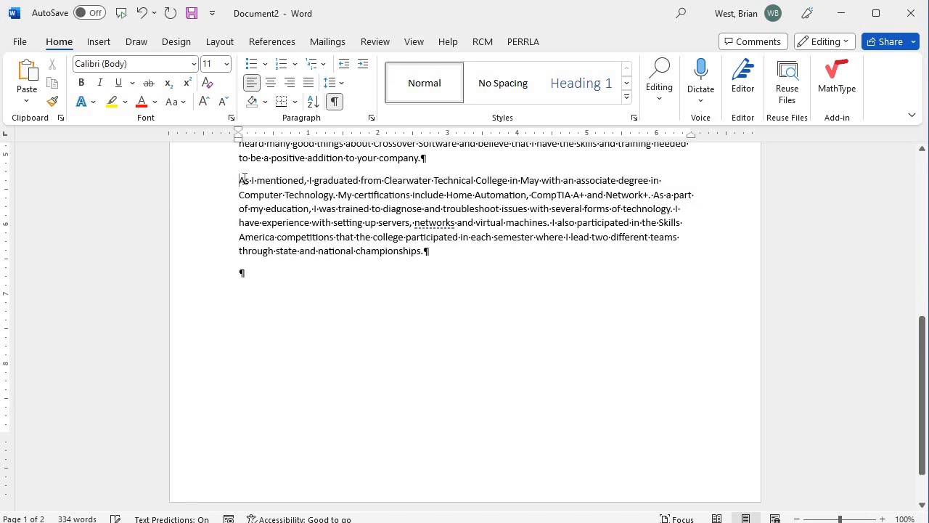
Step: Add, then delete, the empty lines above the final paragraph and turn Show/Hide ¶ off
scroll(345, 320, "down", 1)
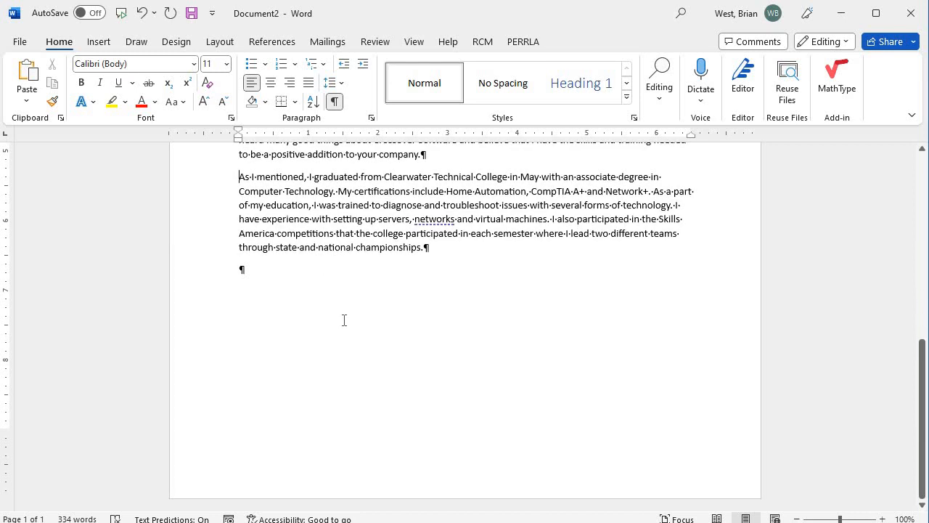
type("I am responding to the job posting for the computer technician position that has become available at your company. I believe that I have all of the required credentials. I have been looking forward to the opportunity to apply to this position since I graduated from Clearwater Technical College in May. I have heard many good things about Crossover Software and believe that I have the skills and training needed to be a positive addition to your company. As I mentioned, I graduated from Clearwater Technical College in May with an associate degree in Computer Technology. My certifications include Home Automation, CompTIA A+ and Network+. As a part of my education, I was trained to diagnose and troubleshoot issues with several forms of technology. I have experience with setting up servers, networks and virtual machines. I also participated in the Skills America competitions that the college participated in each semester where I lead two different teams through state and national championships.")
scroll(392, 341, "up", 2)
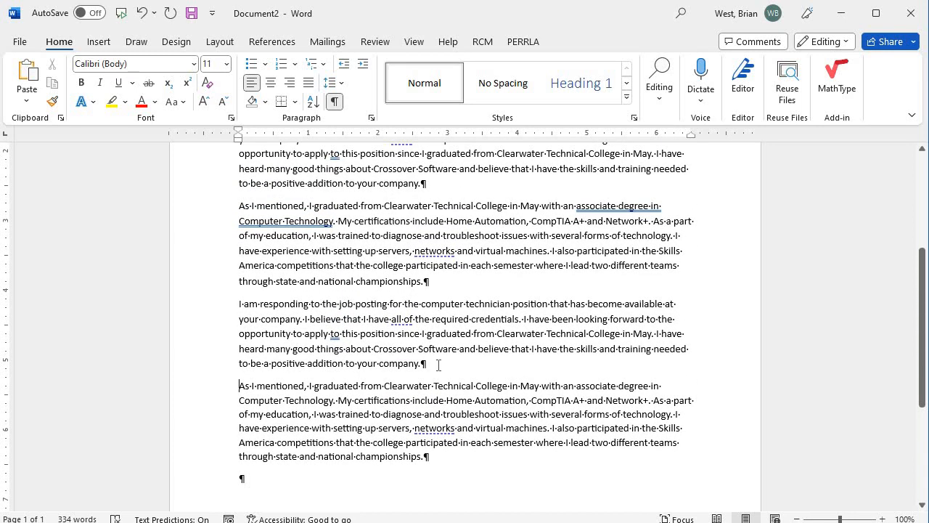
key("Return")
key("Return")
key("Return")
key("Return")
key("Return")
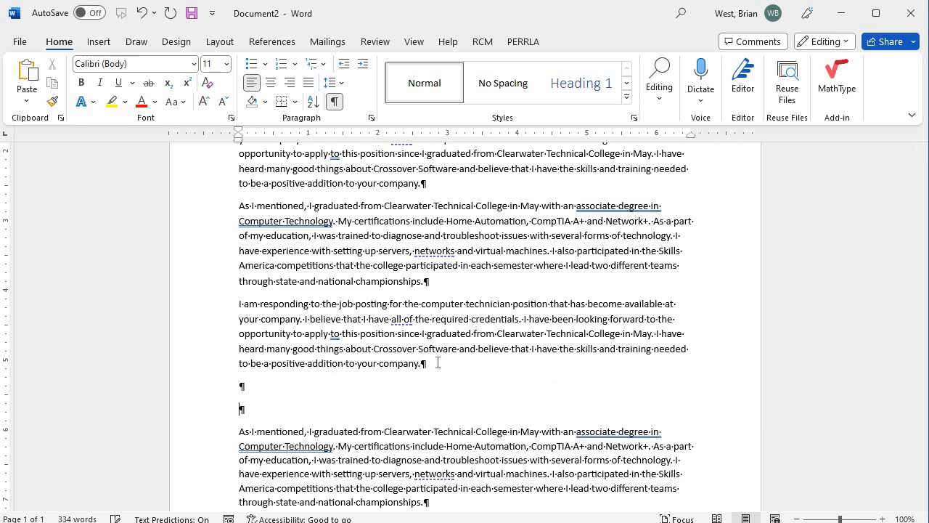
scroll(425, 349, "down", 5)
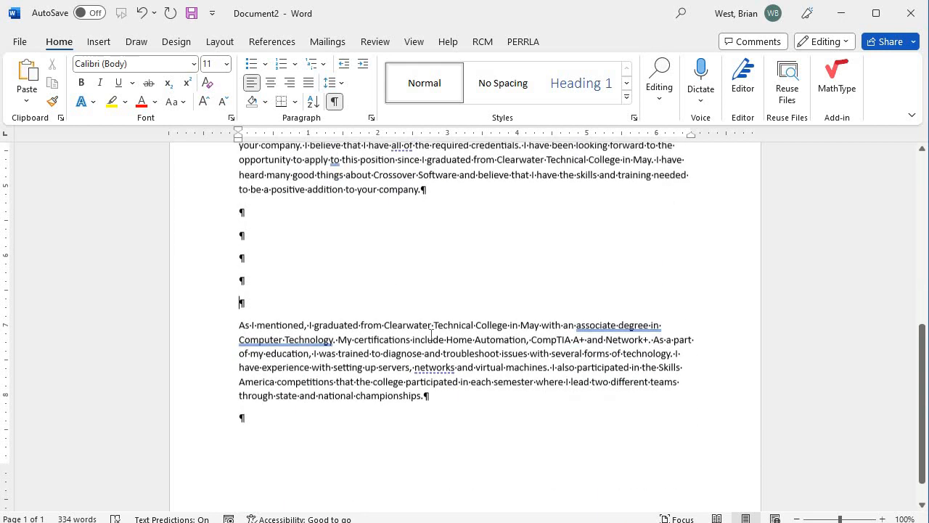
key("Return")
key("Return")
key("Return")
key("Return")
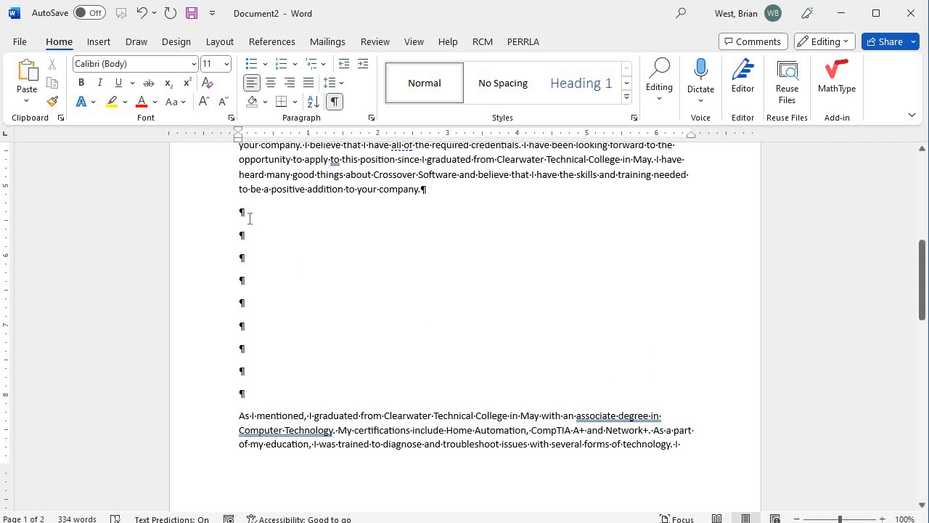
left_click_drag(229, 328, 230, 247)
key("Delete")
key("Delete")
key("Delete")
key("Delete")
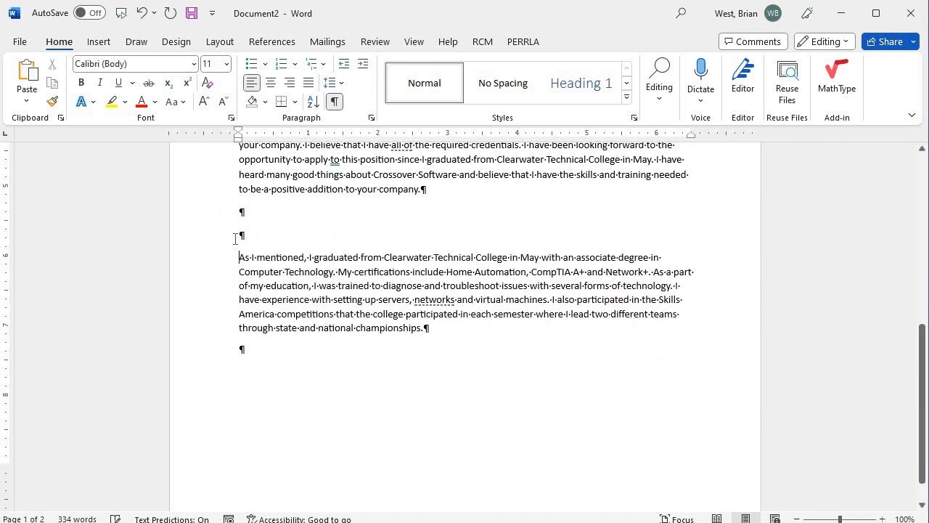
key("BackSpace")
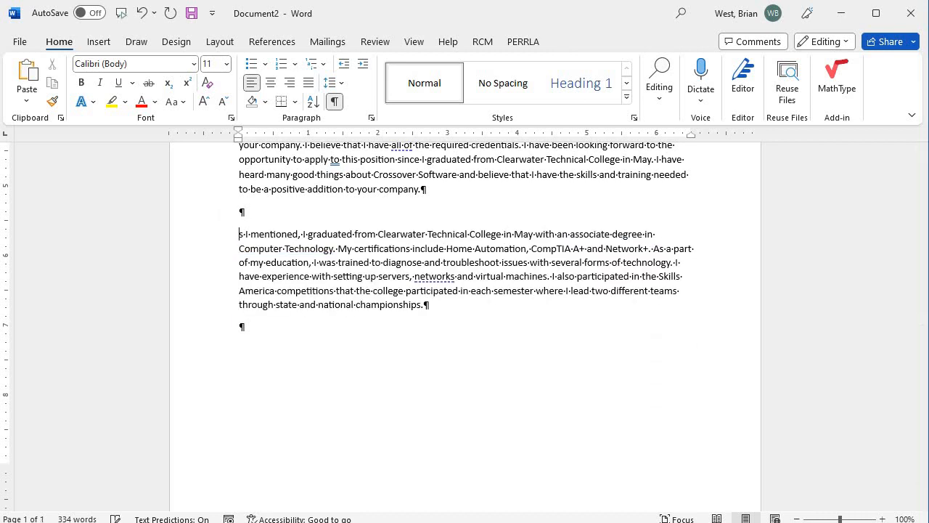
left_click(336, 103)
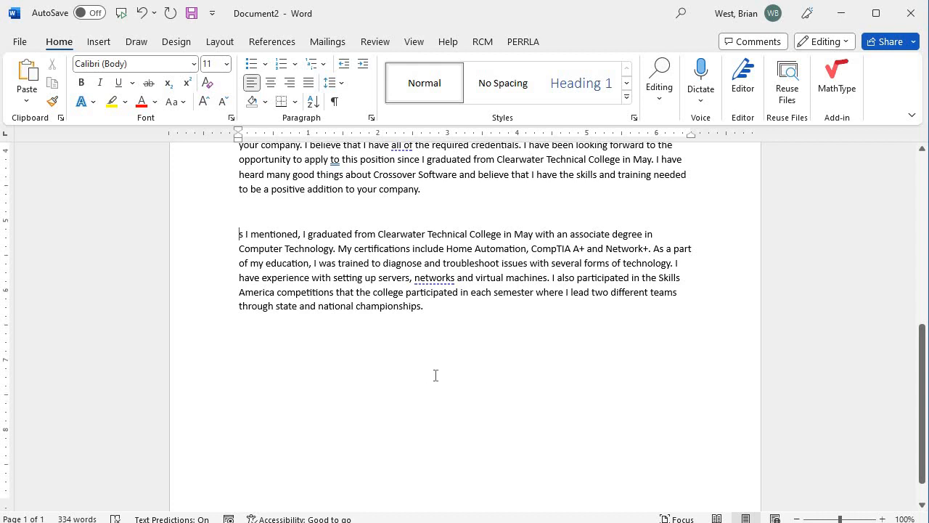
scroll(435, 376, "up", 9)
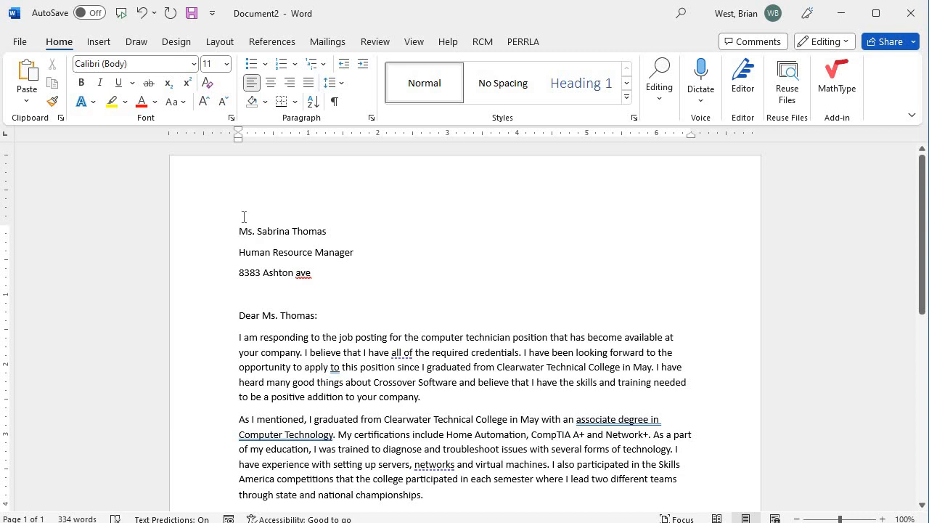
left_click(239, 227)
scroll(347, 288, "down", 5)
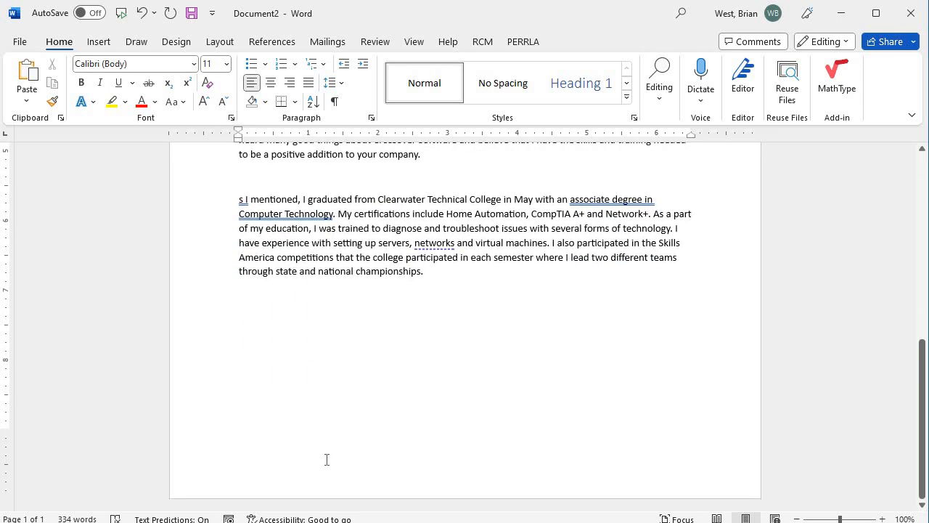
scroll(355, 290, "up", 5)
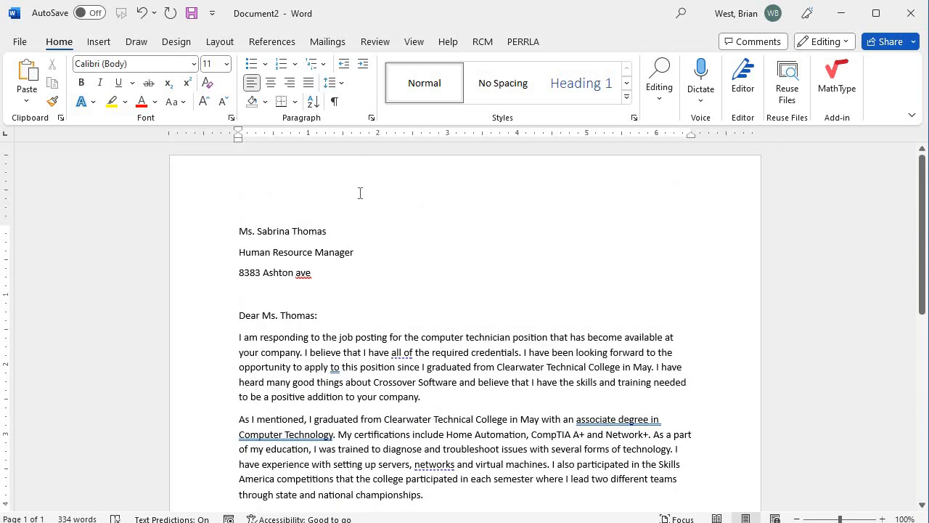
Step: Open the header, type a name and test text, delete it all, and close the header
double_click(360, 193)
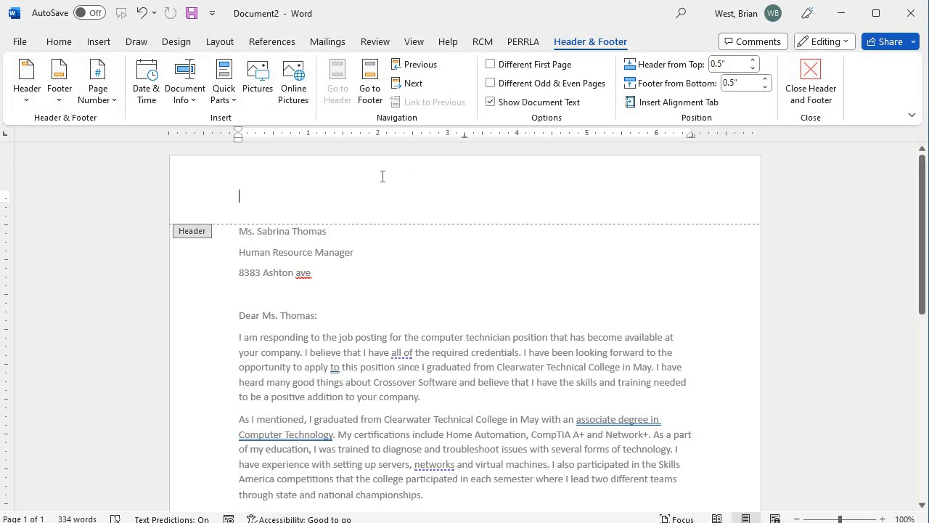
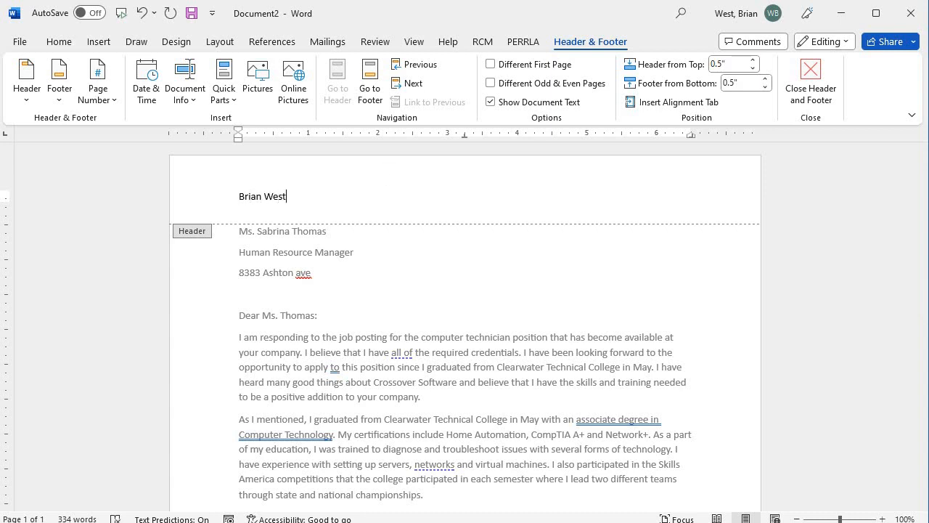
key("Return")
type("Lkajdlfd;lj")
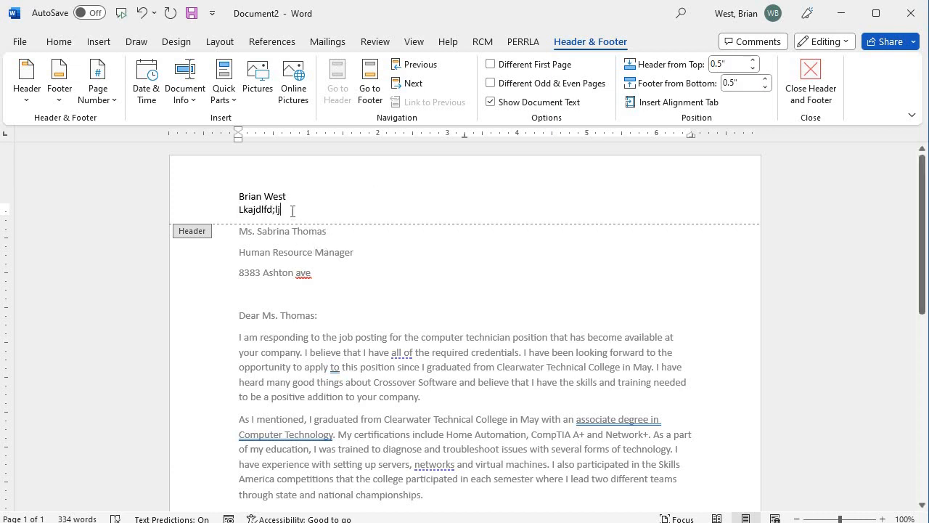
left_click_drag(282, 209, 221, 192)
key("Delete")
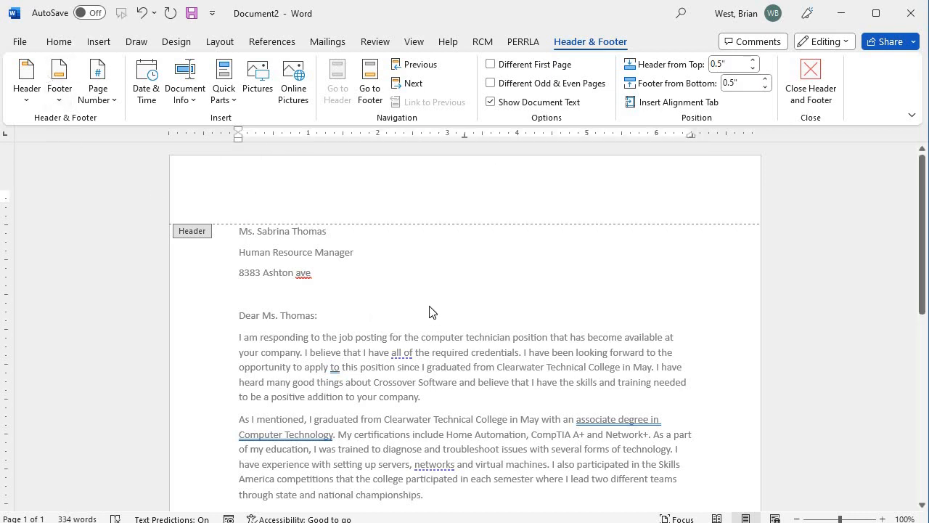
left_click(813, 84)
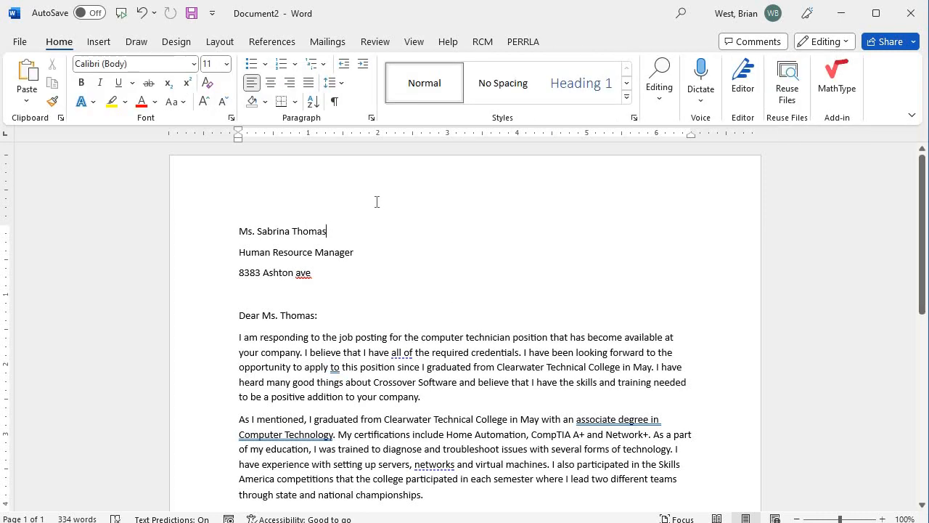
Step: Open and exit the header area, then switch to the Insert tab
double_click(369, 197)
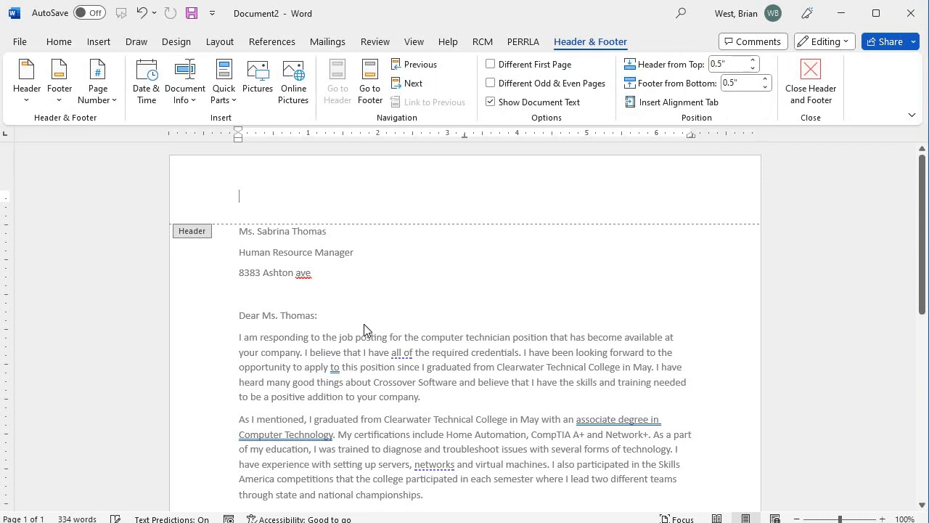
double_click(358, 352)
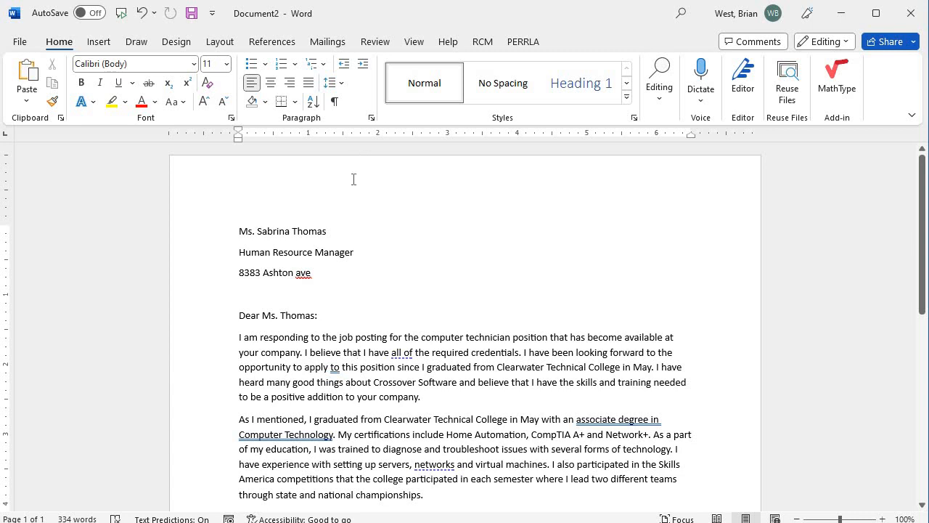
left_click(100, 42)
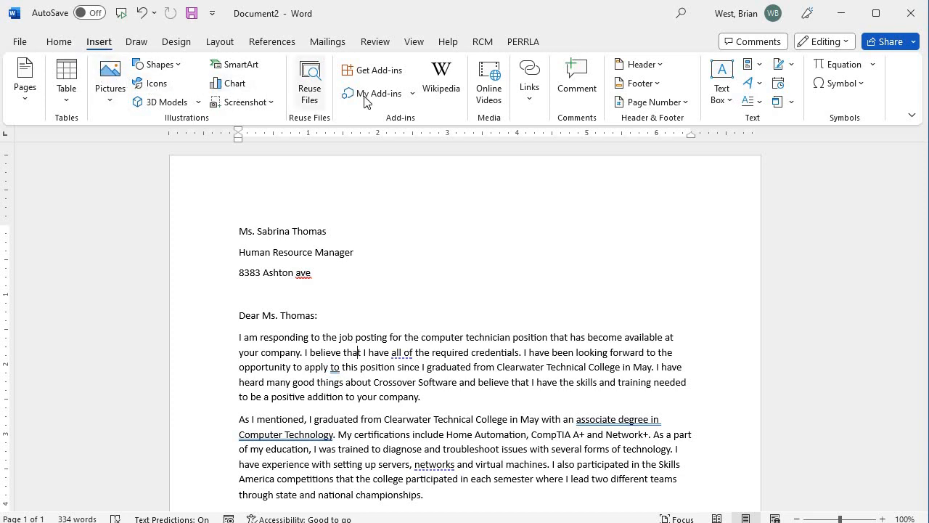
Step: Pick the Integral design, with its orange [DOCUMENT TITLE] bar, from the Header gallery
left_click(660, 66)
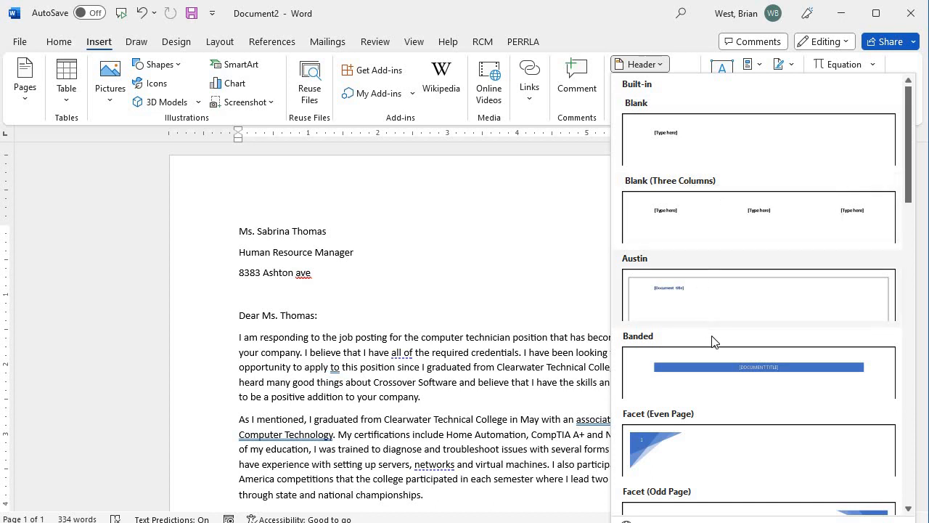
scroll(714, 385, "down", 2)
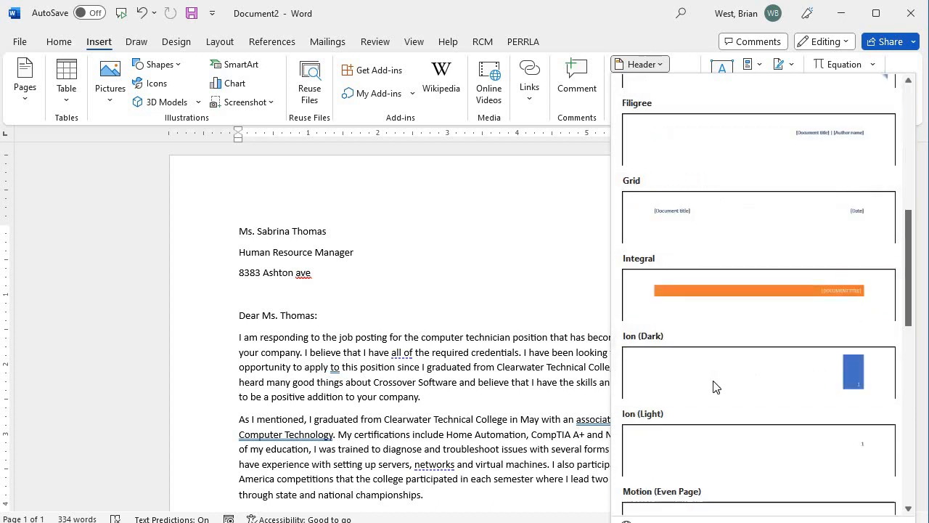
scroll(715, 385, "up", 1)
scroll(719, 385, "down", 1)
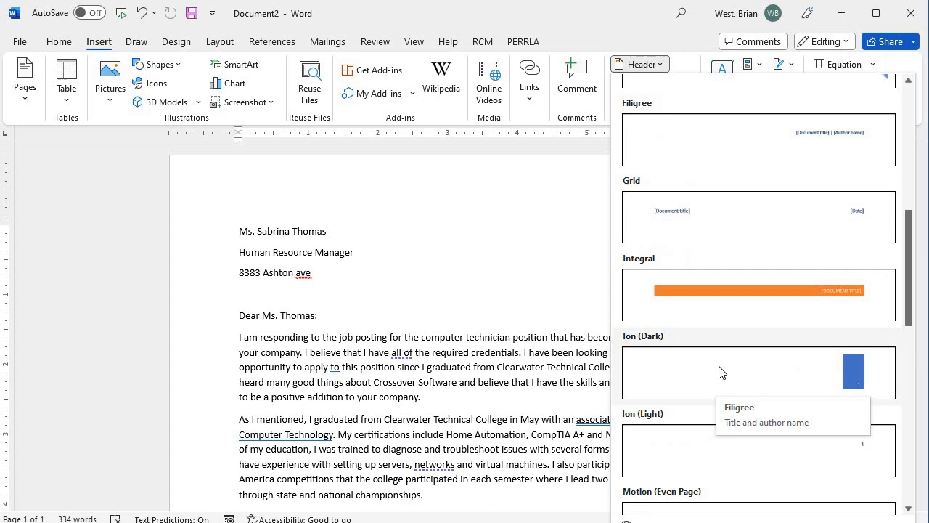
left_click(737, 298)
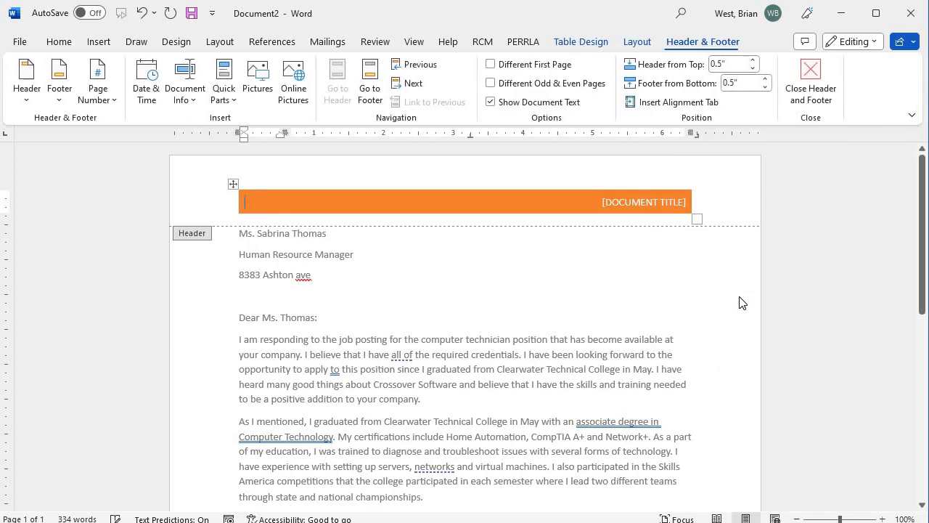
Step: Type the applicant's resume title into the header's [DOCUMENT TITLE] placeholder and close the header
left_click(601, 200)
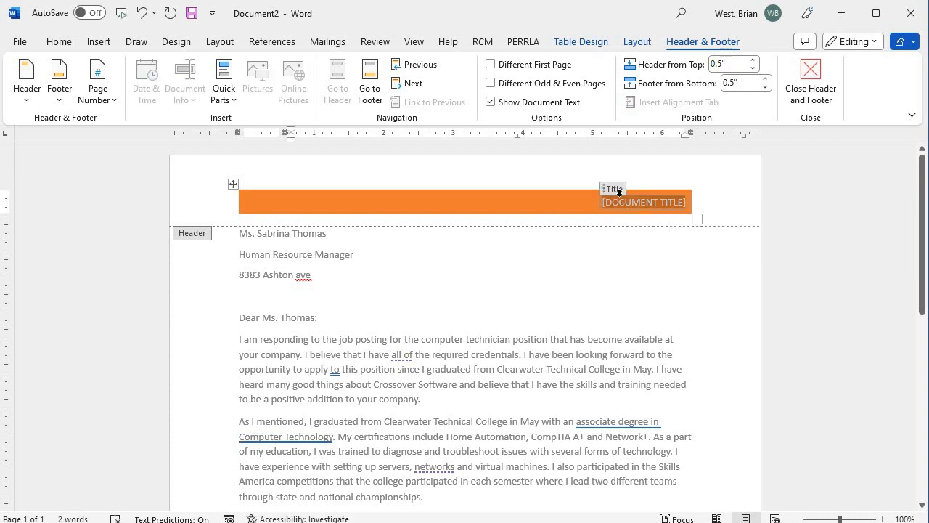
type("Brian's")
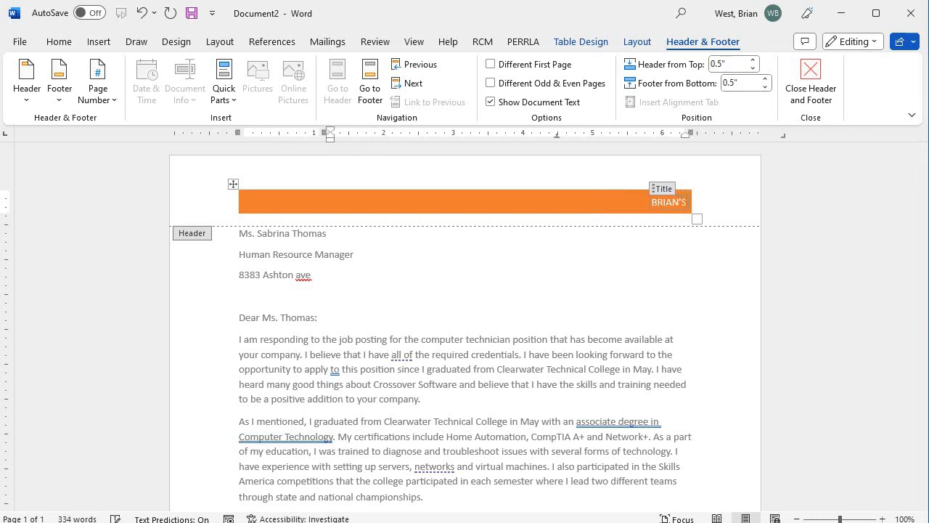
type(" Resume")
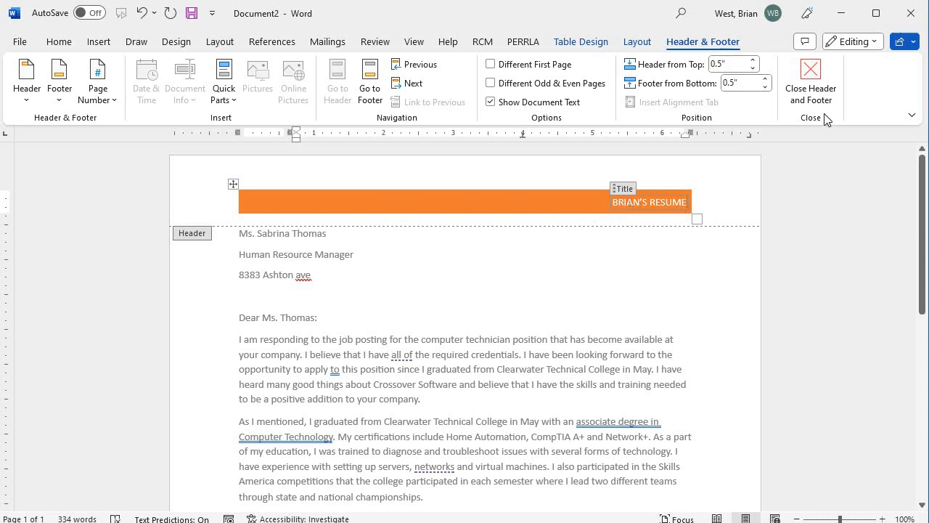
left_click(710, 205)
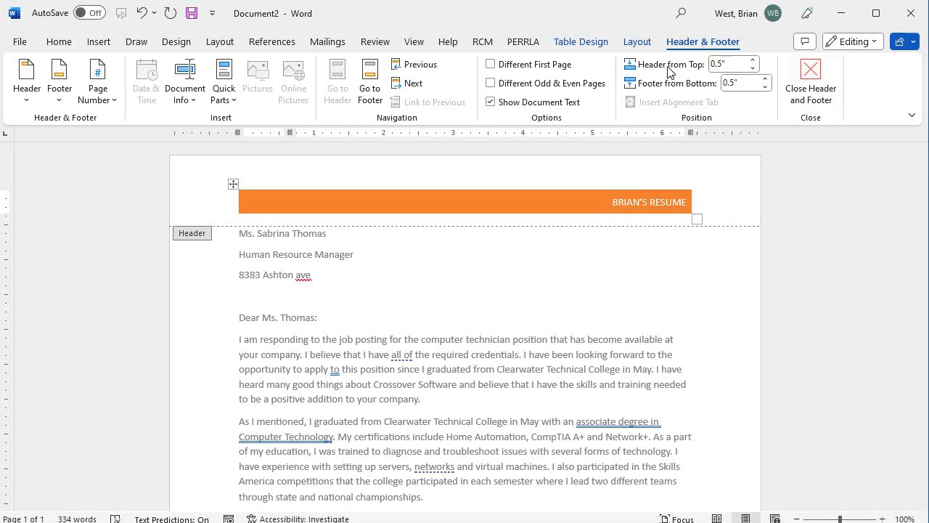
left_click(807, 85)
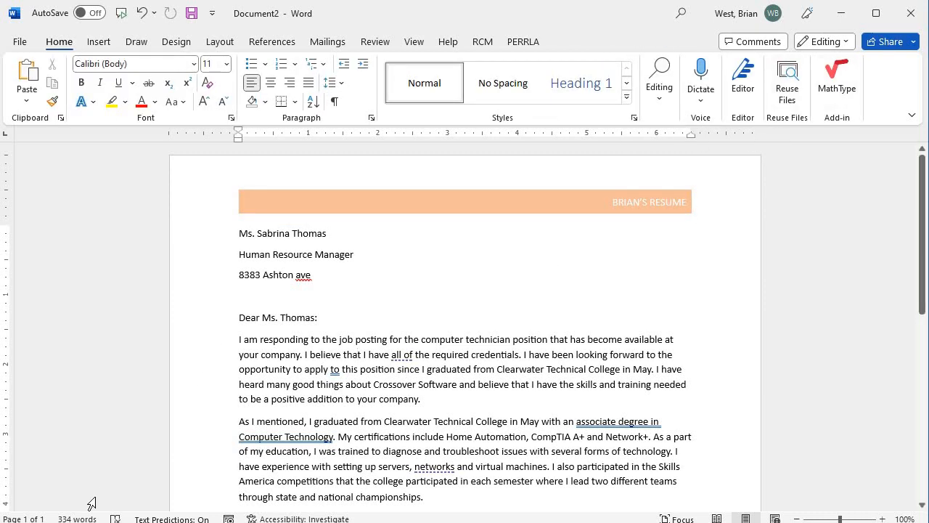
Step: Reopen the header and drag its table corner to make the orange bar taller and wider
left_click(58, 522)
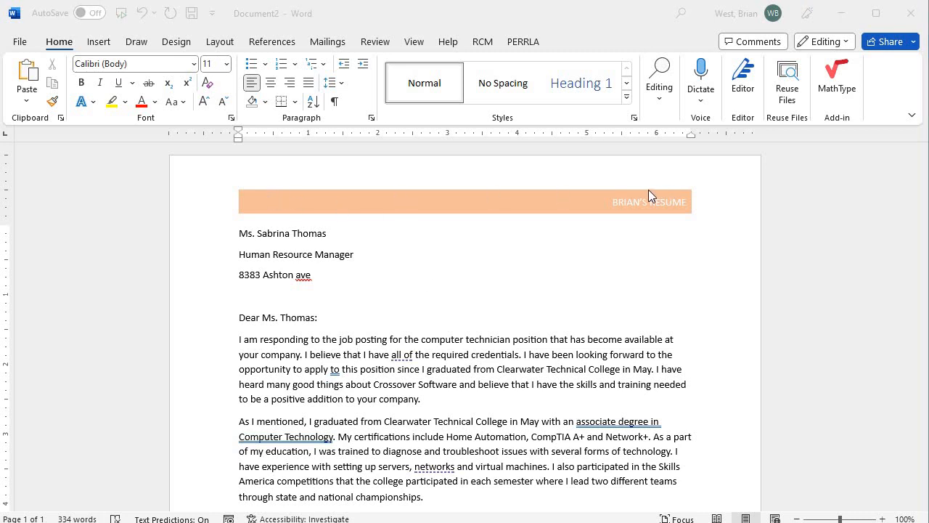
left_click(358, 354)
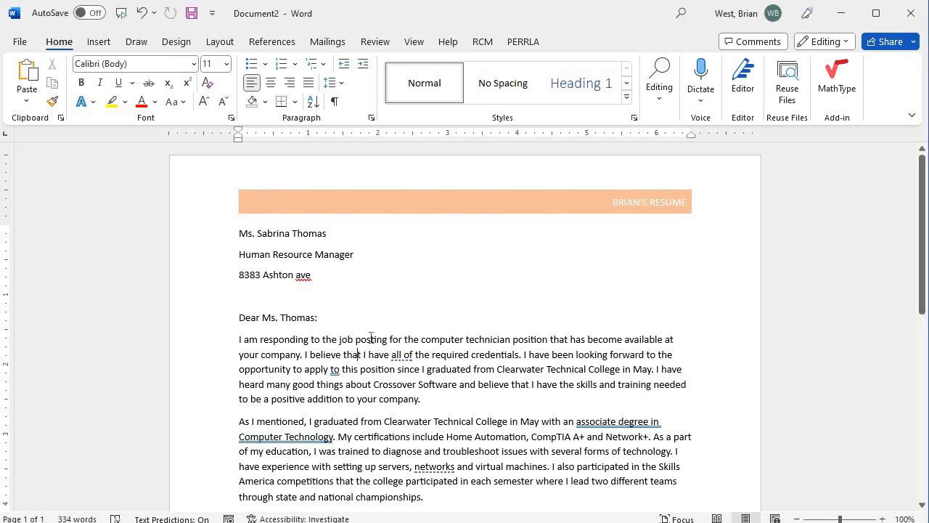
double_click(379, 204)
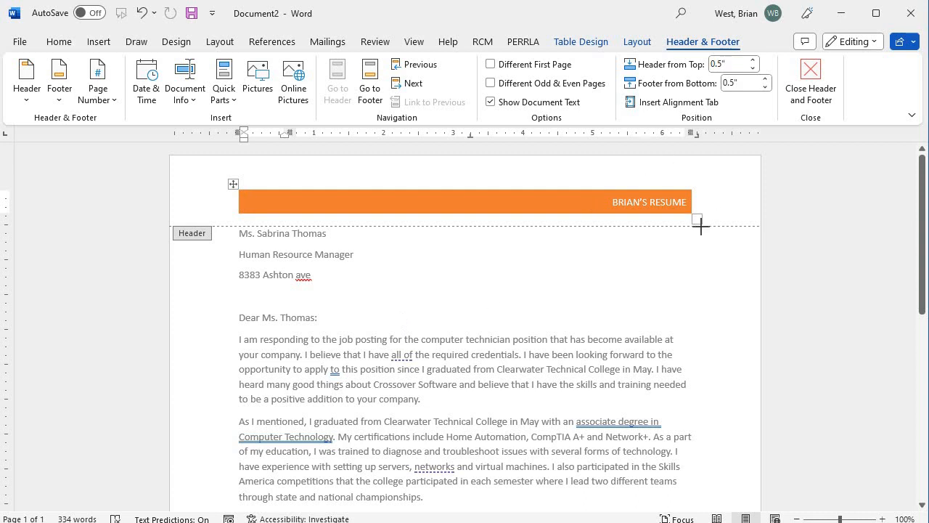
left_click_drag(701, 226, 714, 254)
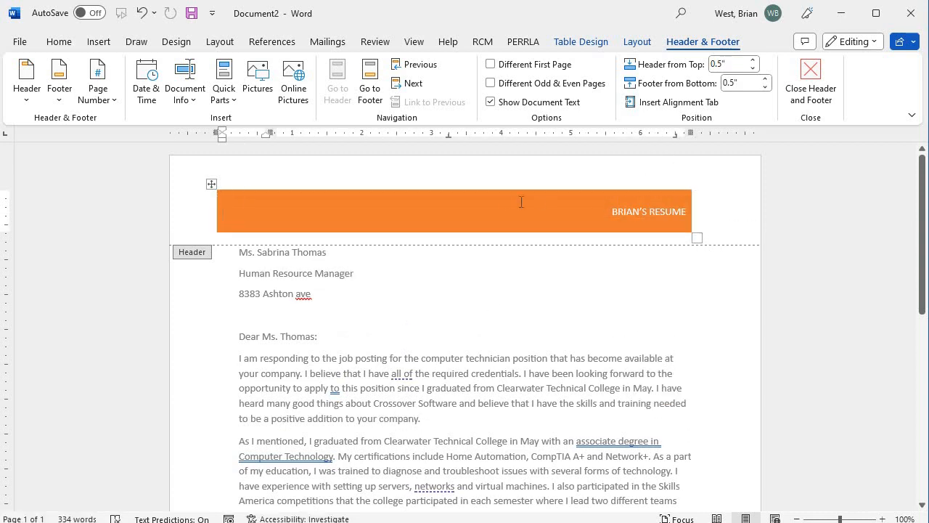
left_click(482, 202)
left_click(705, 210)
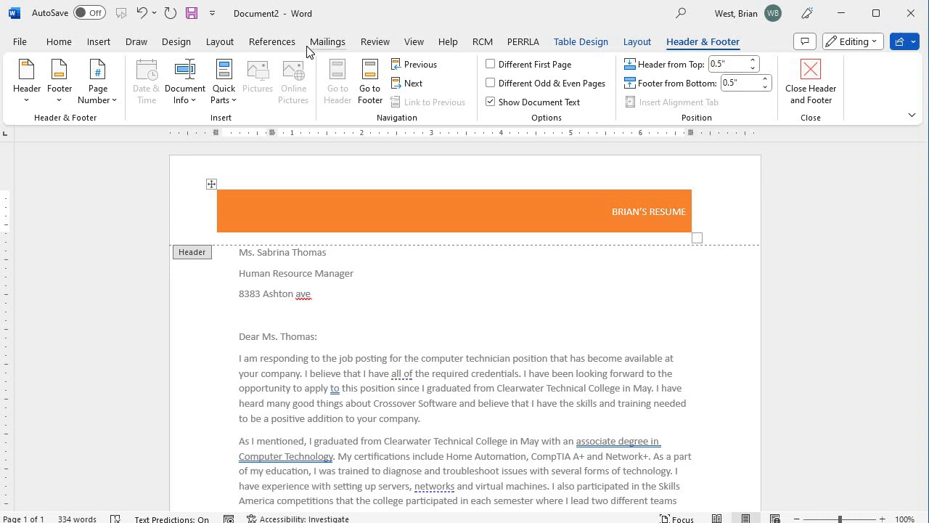
Step: Replace the orange header with the Blank (Three Columns) header design
left_click(100, 42)
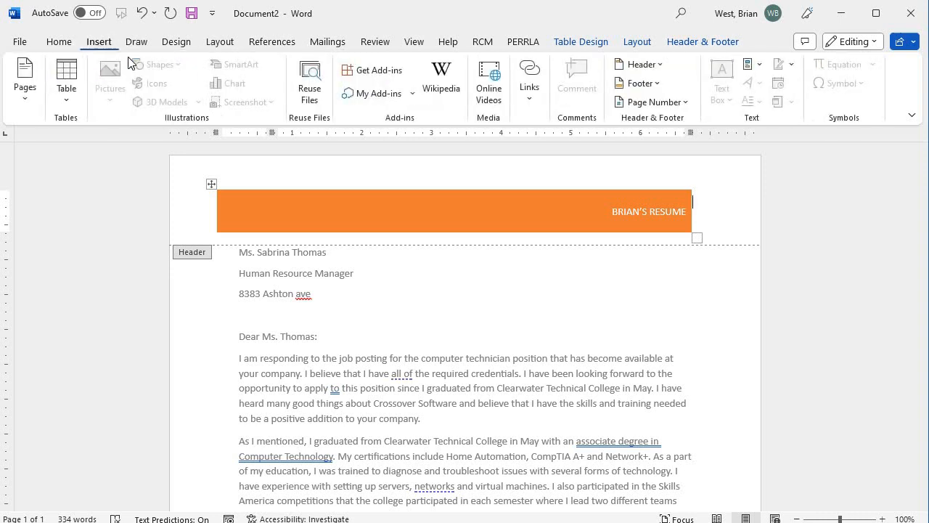
left_click(642, 65)
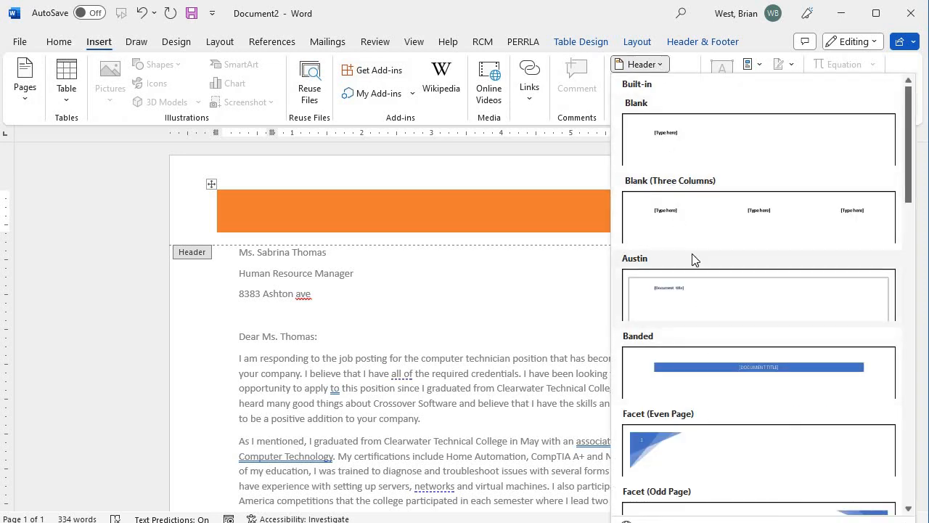
left_click(683, 224)
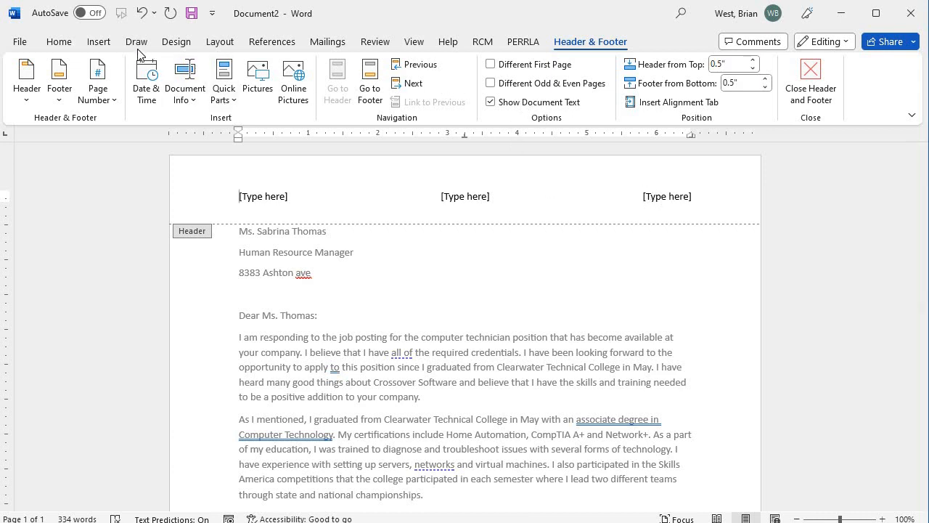
Step: Switch the header to the plain Blank design with a single placeholder
left_click(97, 42)
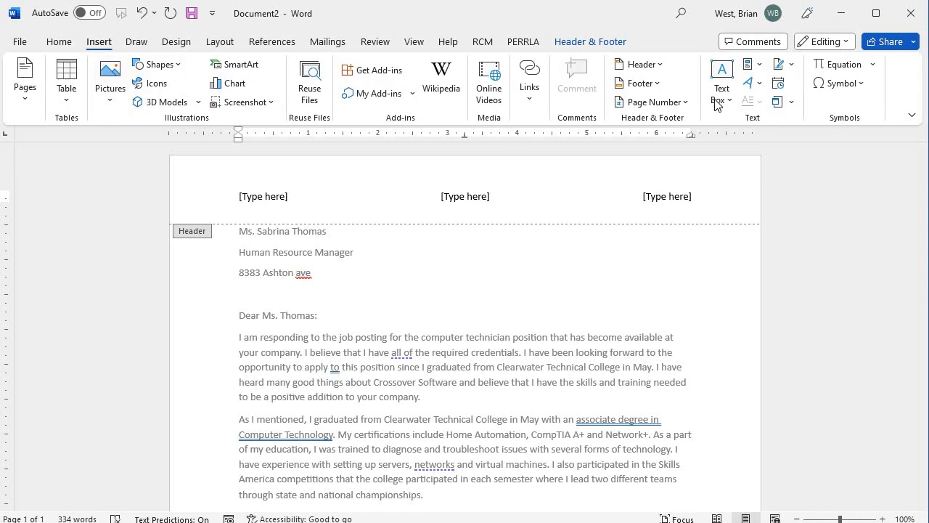
left_click(662, 70)
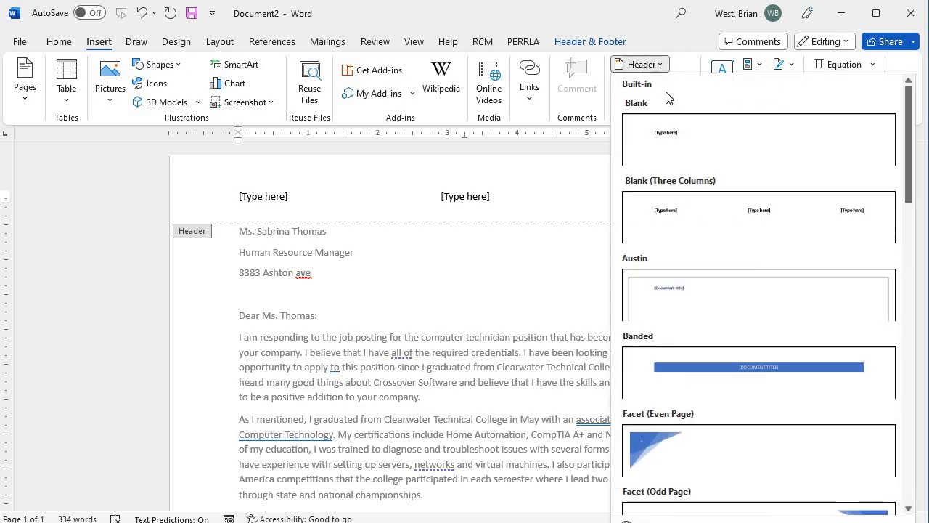
left_click(678, 139)
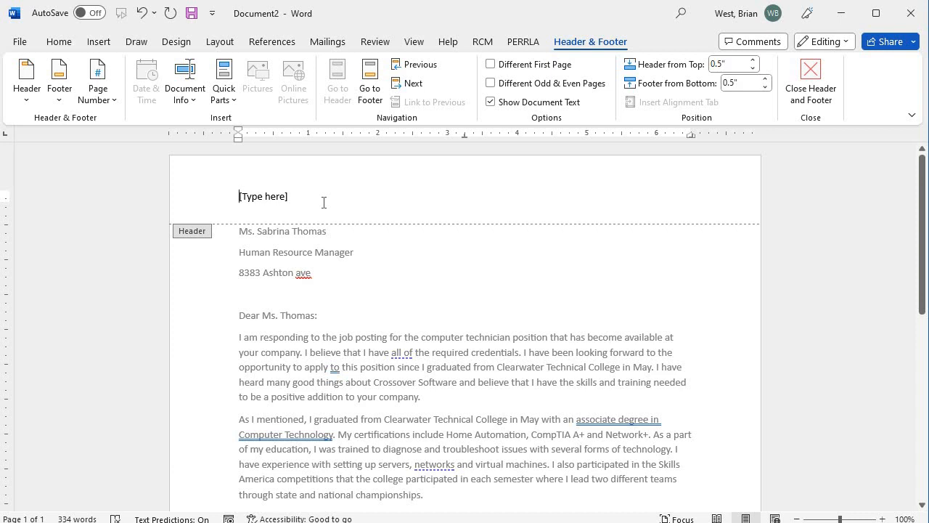
Step: Place the caret in the empty footer, then double-click the body to resume editing the letter
scroll(328, 222, "down", 5)
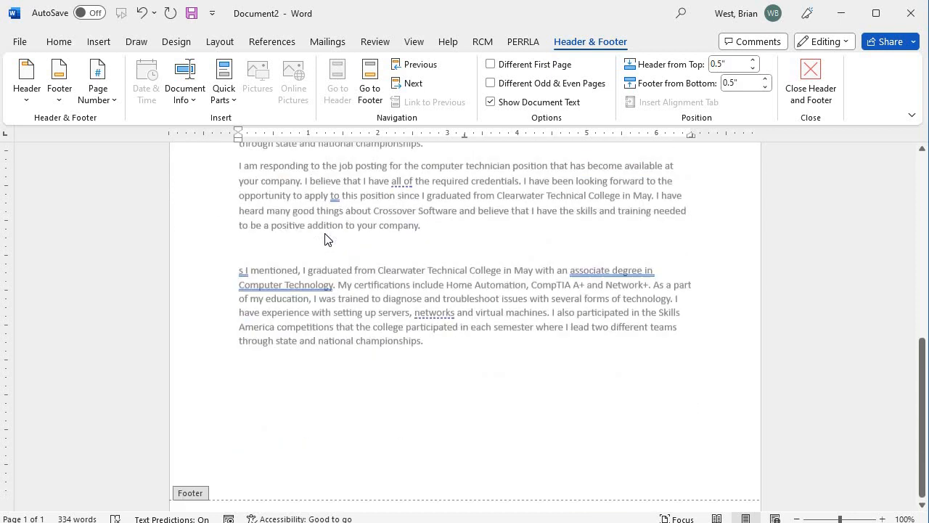
scroll(302, 361, "up", 6)
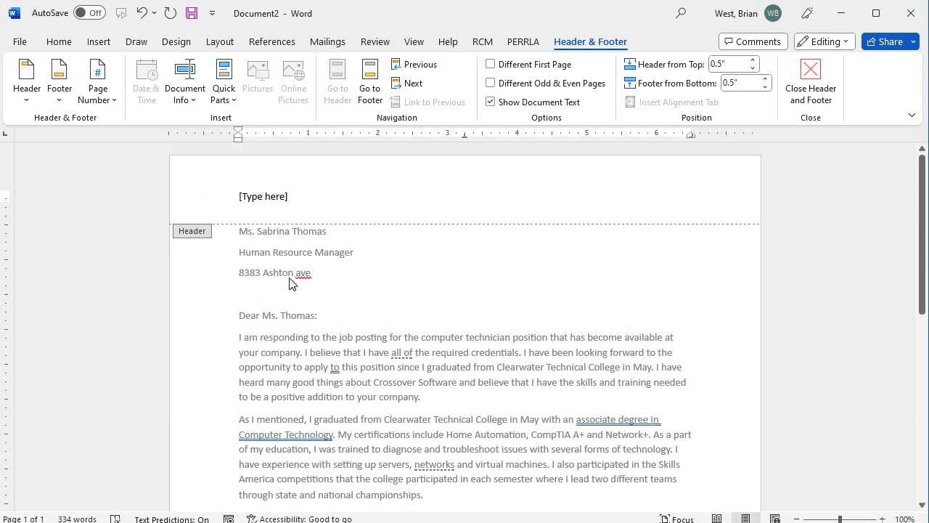
scroll(315, 380, "down", 5)
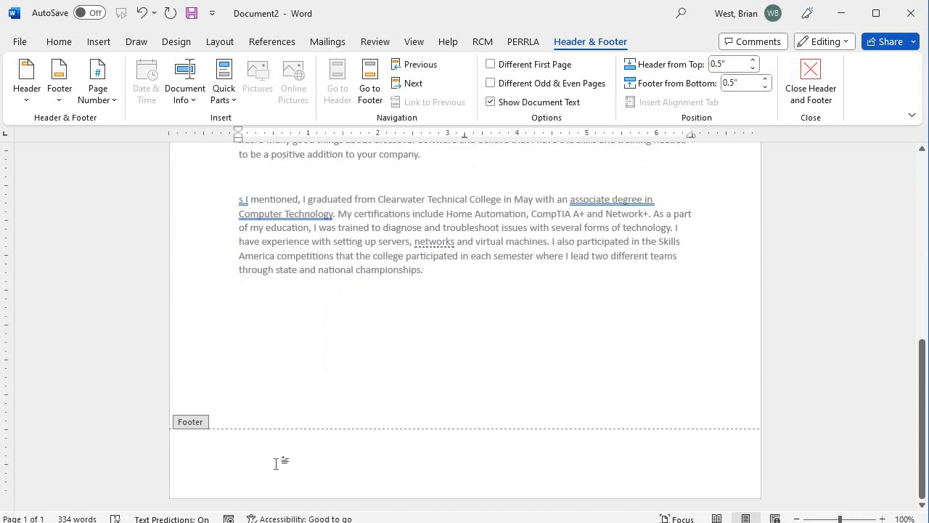
left_click(276, 463)
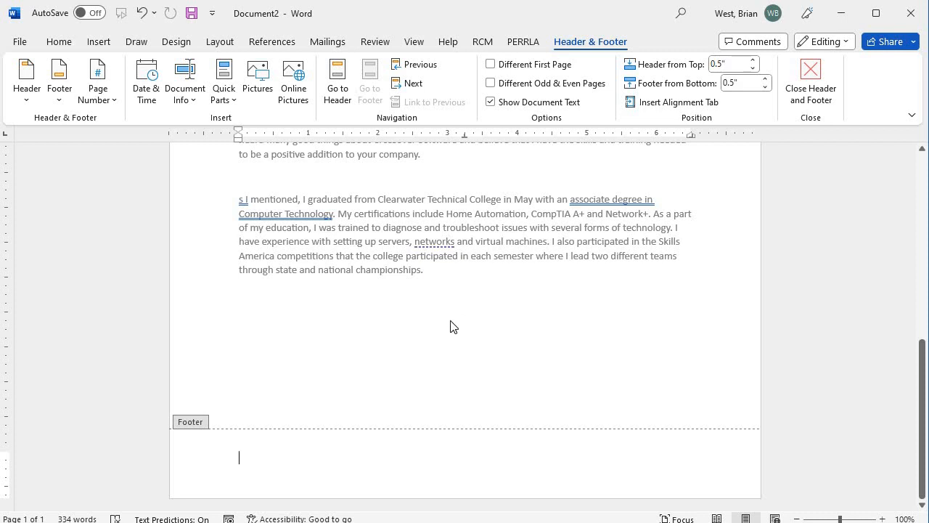
double_click(379, 268)
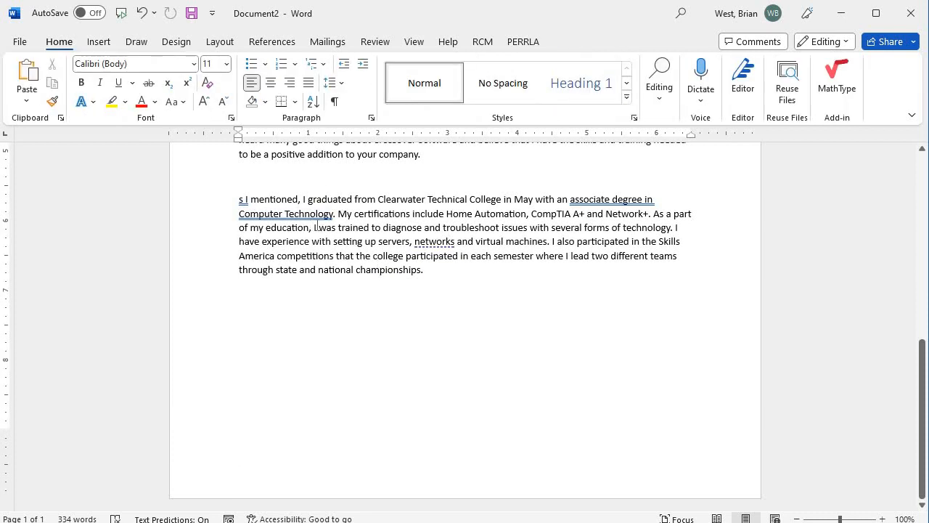
Step: Insert a Plain Number 3 page number at the top right of the page
left_click(99, 43)
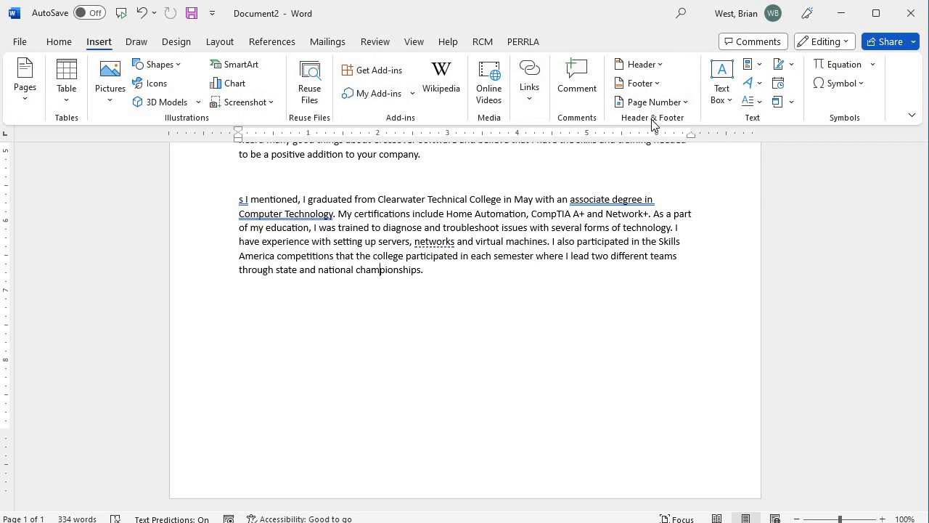
left_click(676, 106)
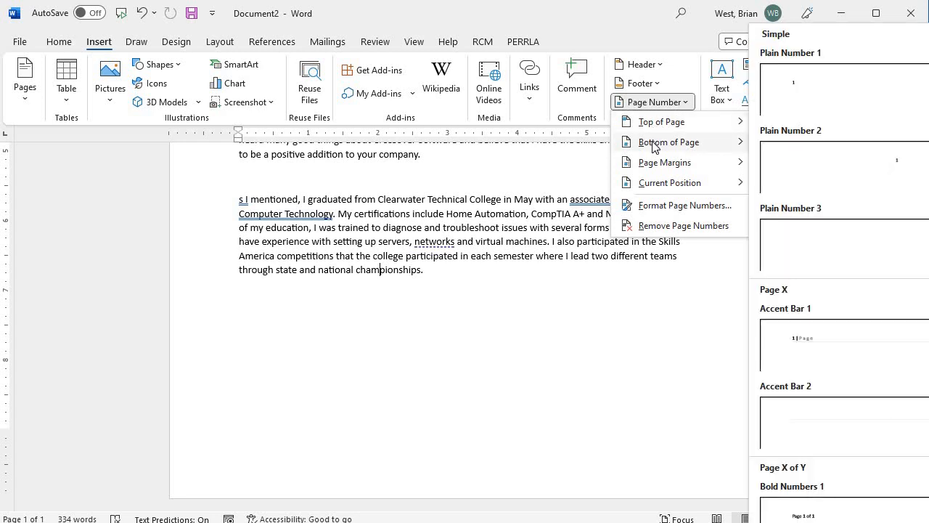
mouse_move(668, 191)
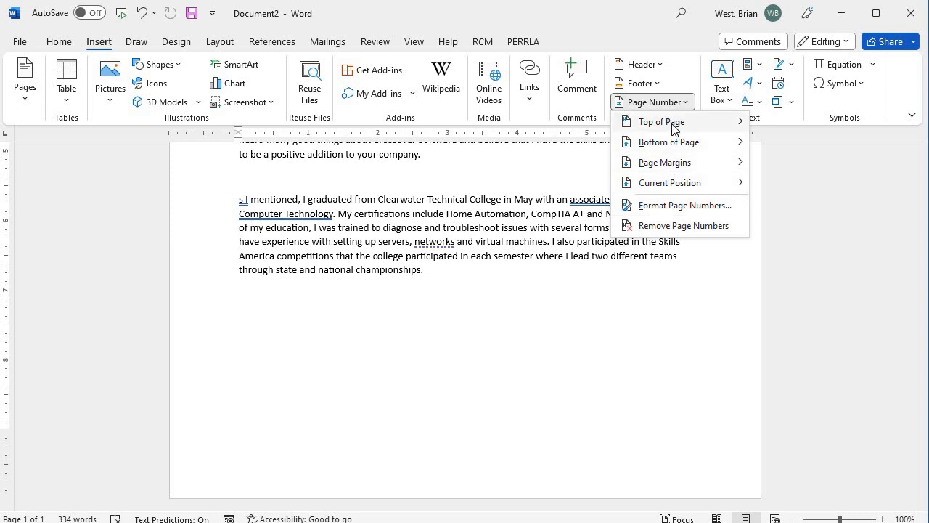
mouse_move(674, 129)
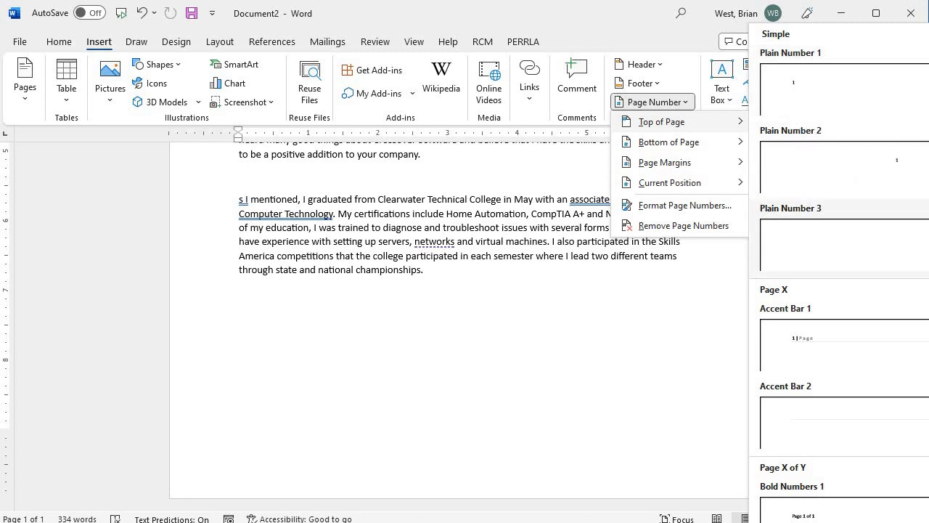
left_click(842, 244)
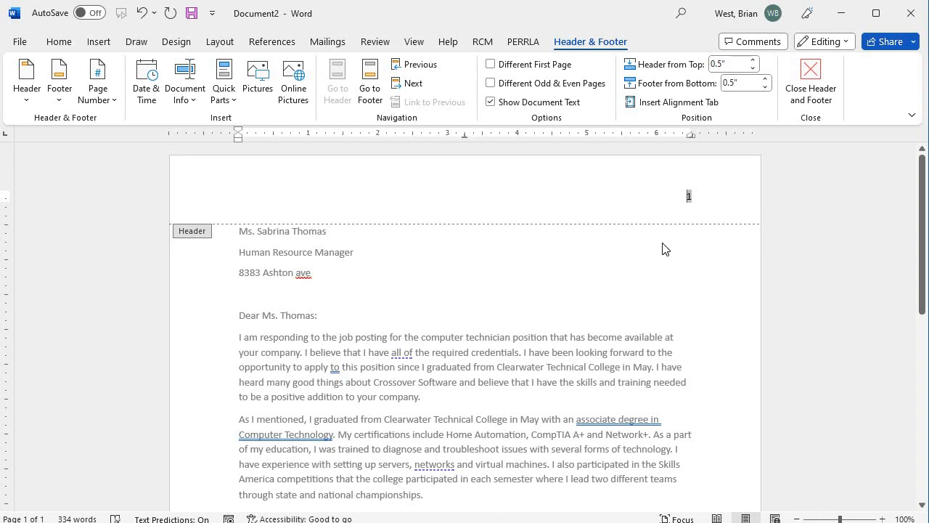
left_click(679, 207)
left_click(689, 197)
Step: Exit the header into the letter body and check the grammar flag on 's I'
scroll(700, 247, "down", 5)
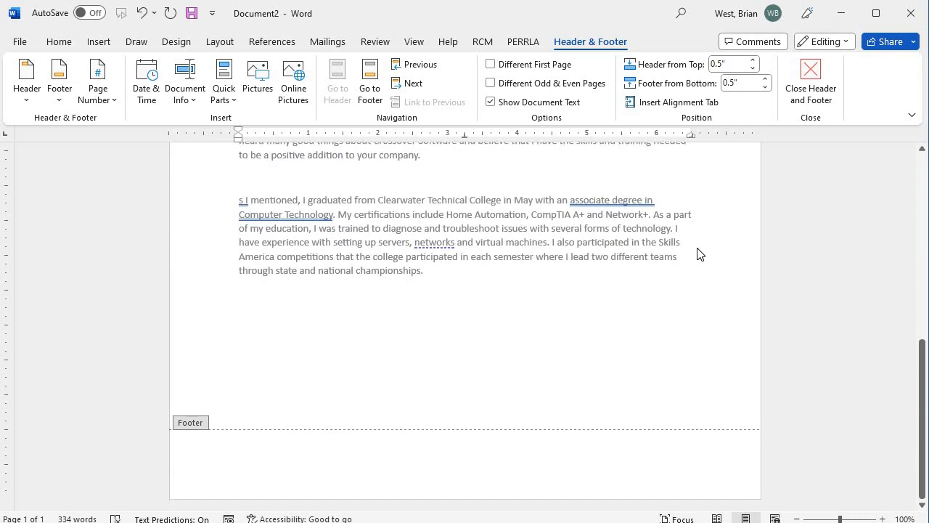
scroll(662, 359, "up", 5)
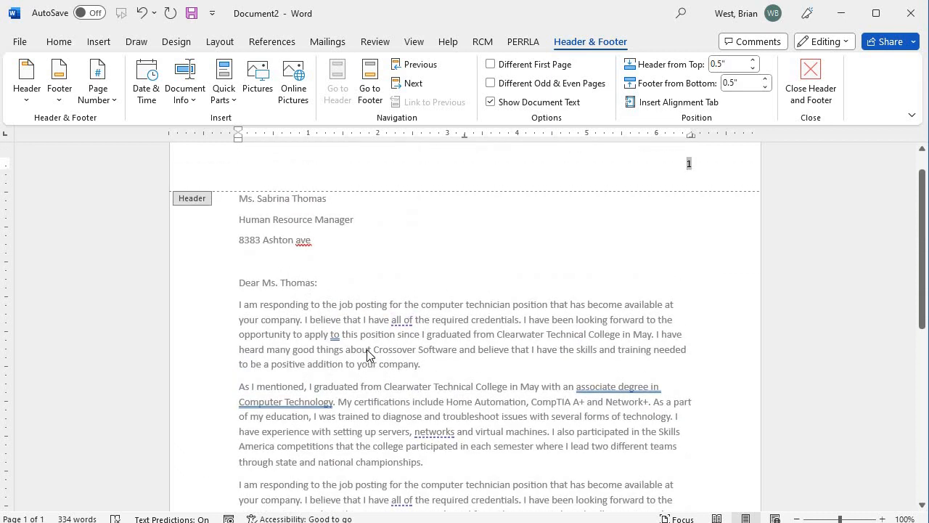
triple_click(366, 357)
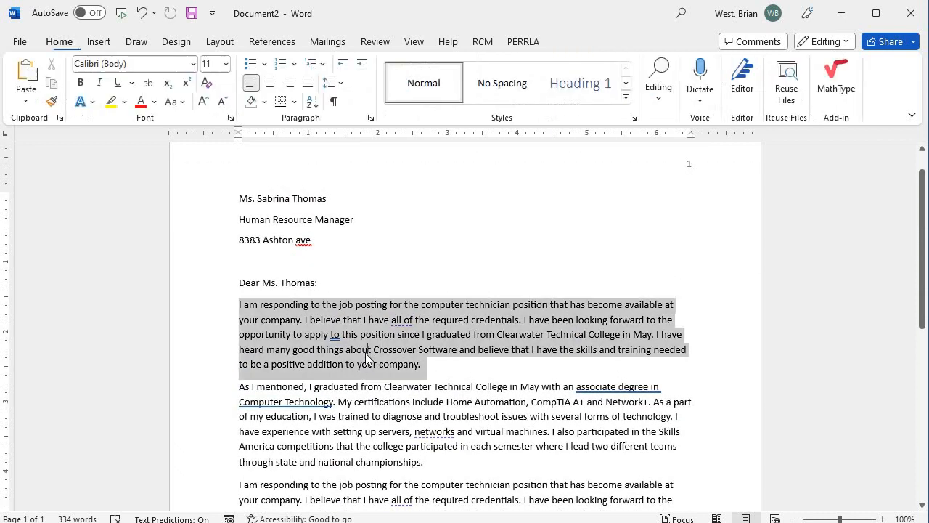
scroll(291, 363, "down", 5)
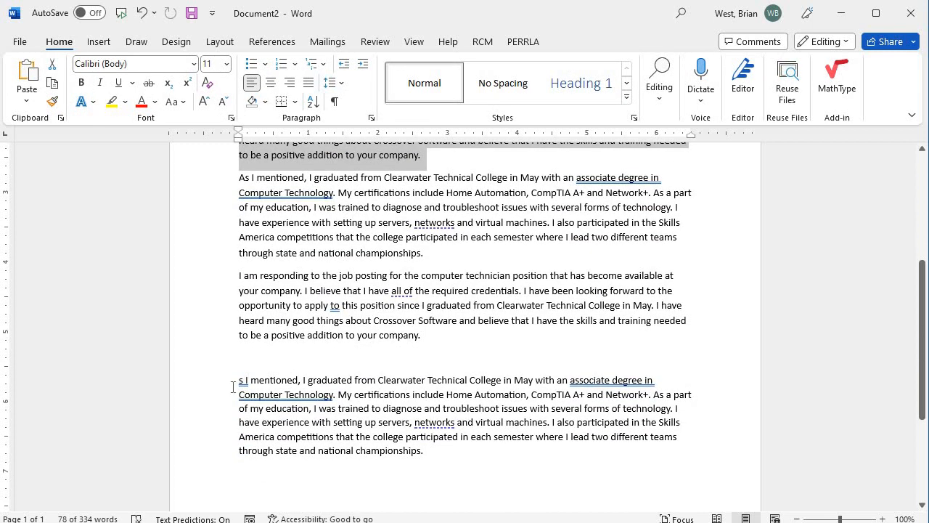
left_click(242, 380)
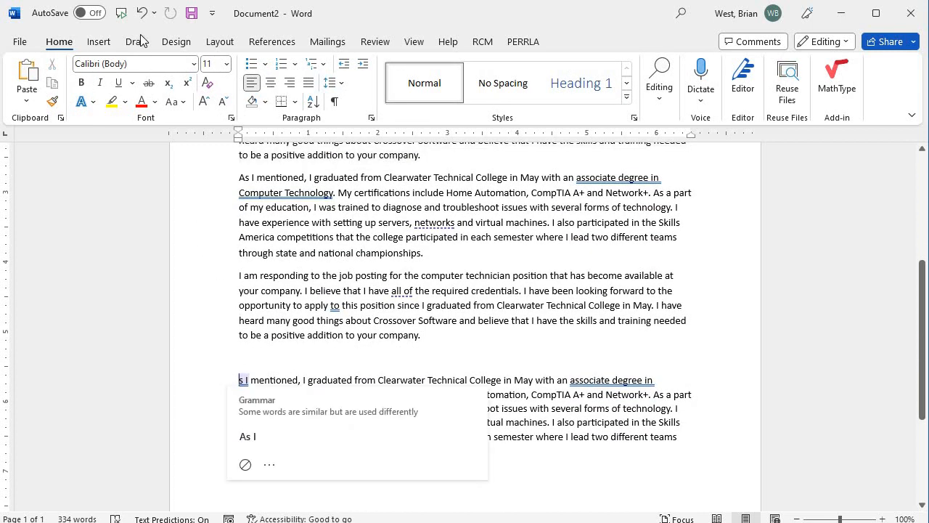
left_click(106, 43)
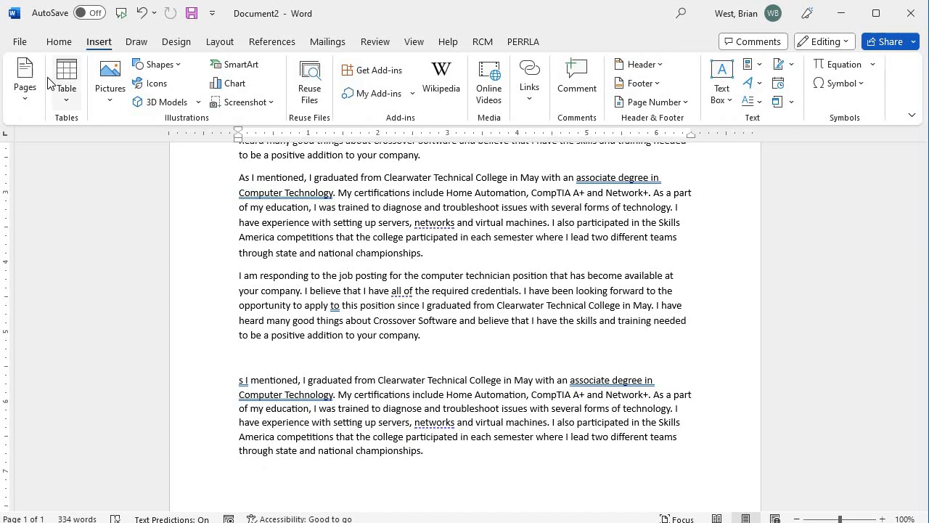
Step: Insert a page break so the final 's I mentioned' paragraph starts page 2
left_click(24, 84)
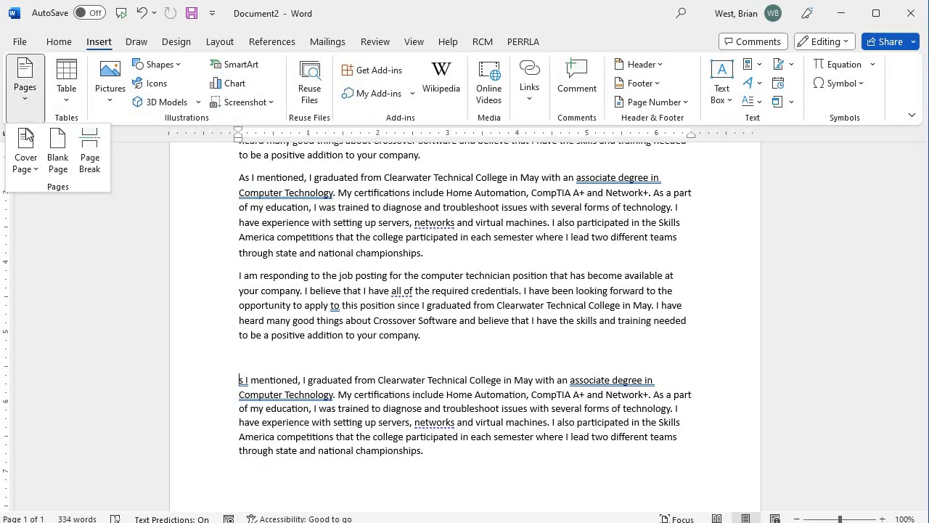
left_click(89, 157)
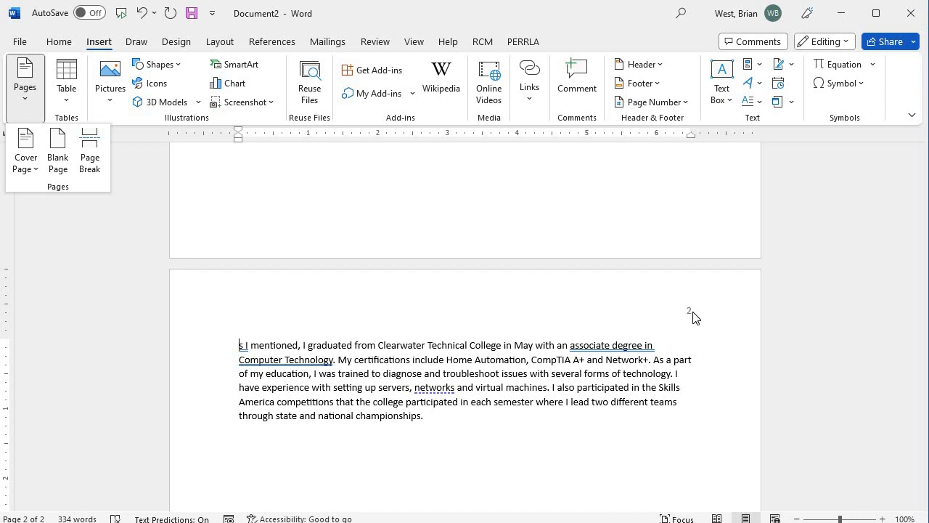
scroll(700, 334, "down", 2)
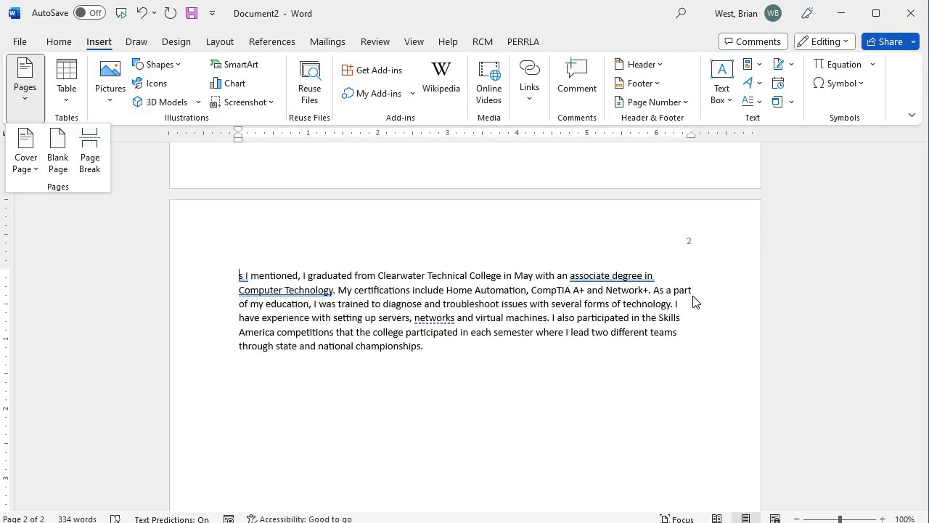
scroll(699, 392, "up", 10)
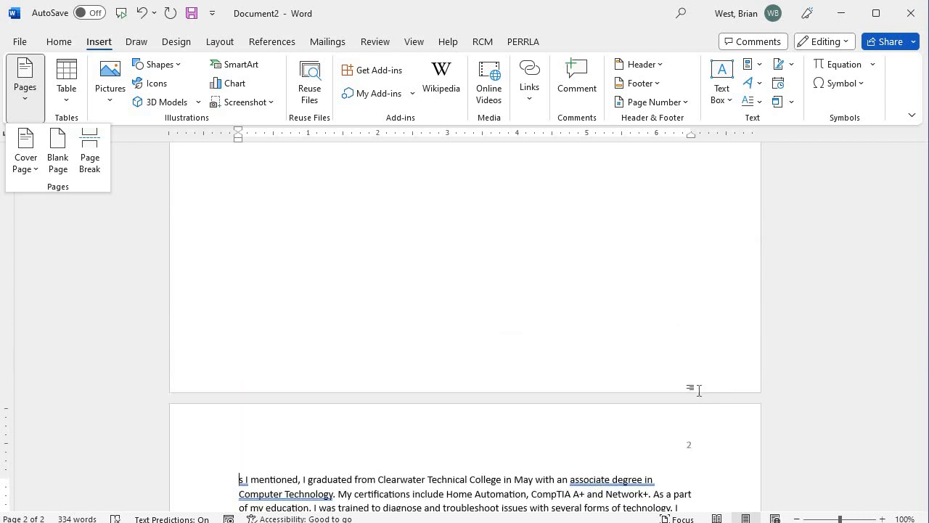
scroll(697, 390, "up", 6)
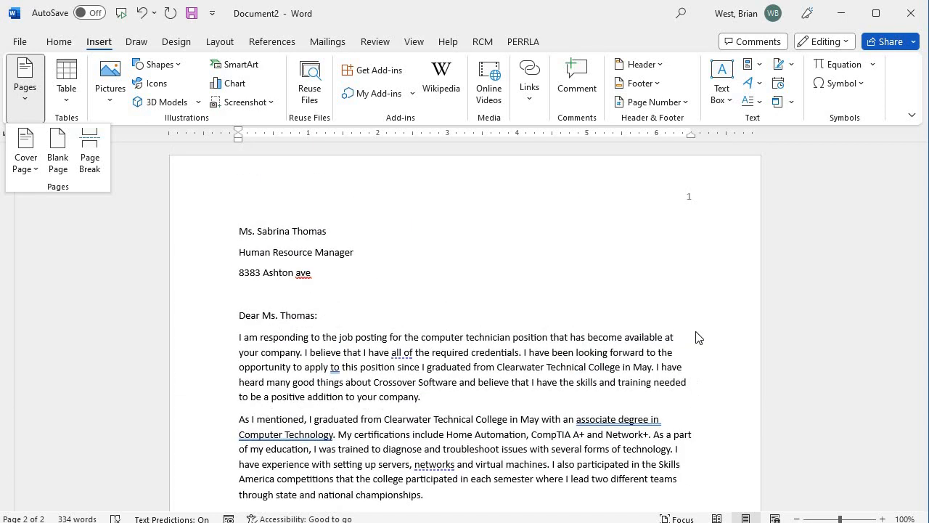
Step: Format the page numbers to start at 209 so the second page reads 210
left_click(687, 103)
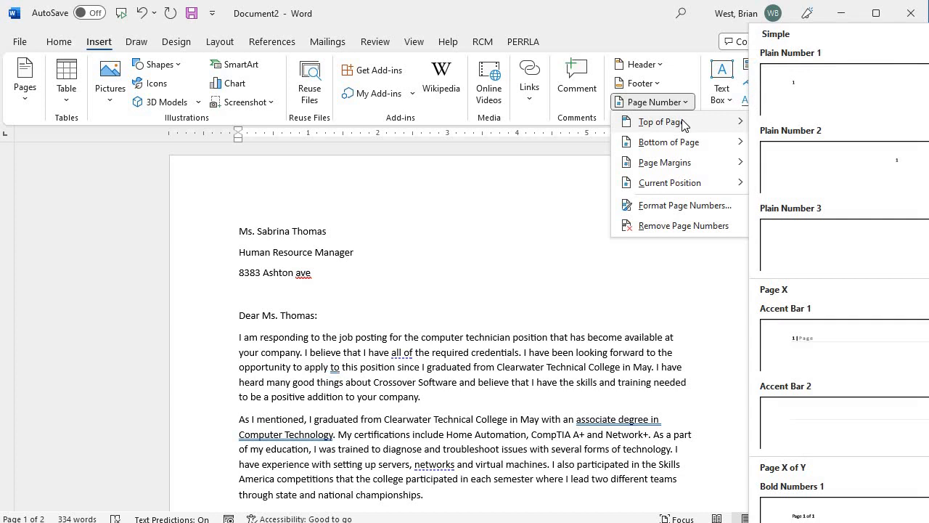
left_click(662, 206)
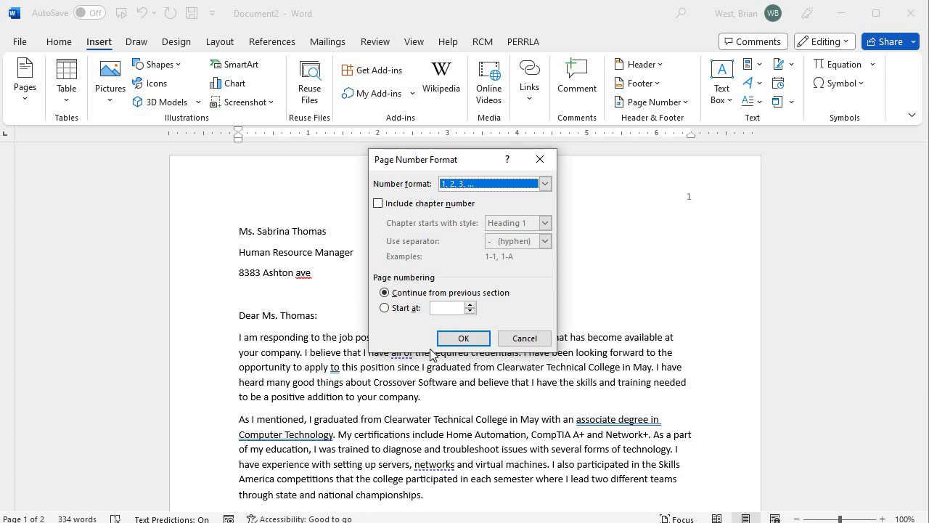
left_click(385, 308)
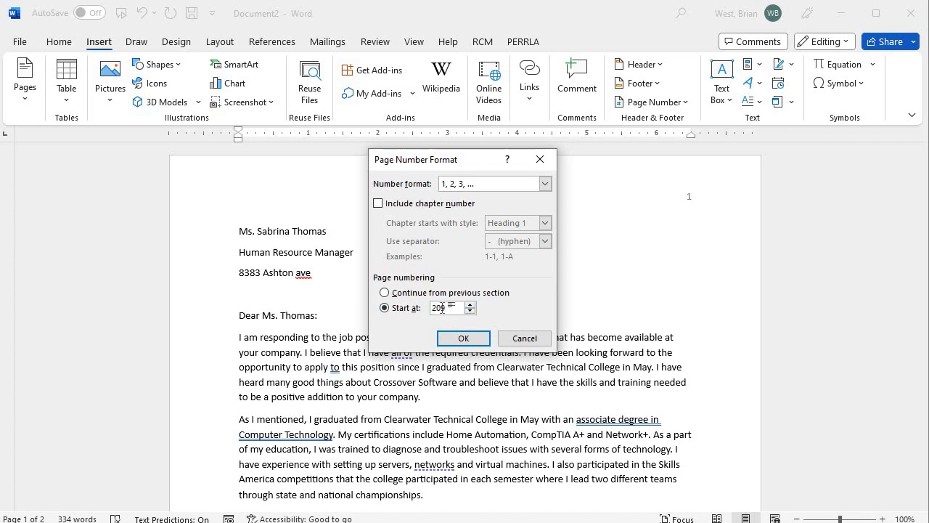
key("Return")
scroll(525, 339, "up", 10)
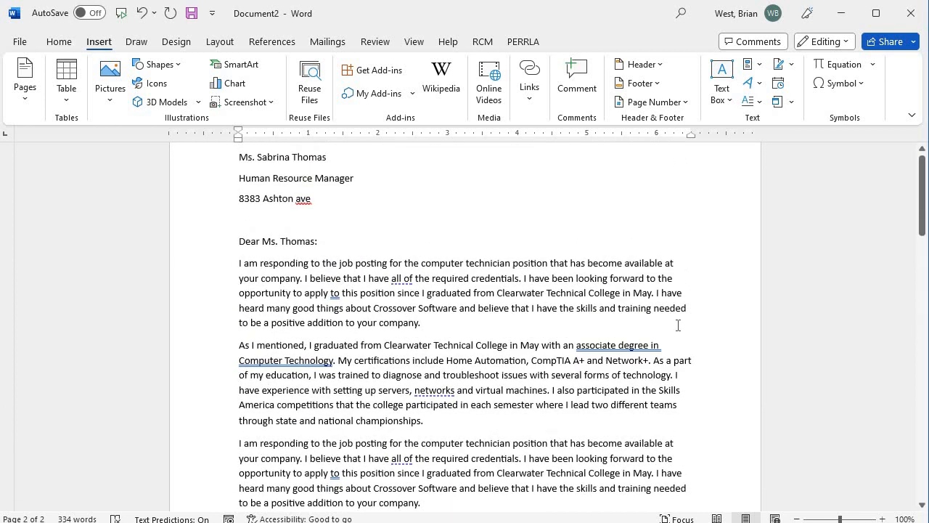
scroll(686, 218, "up", 2)
scroll(668, 326, "down", 12)
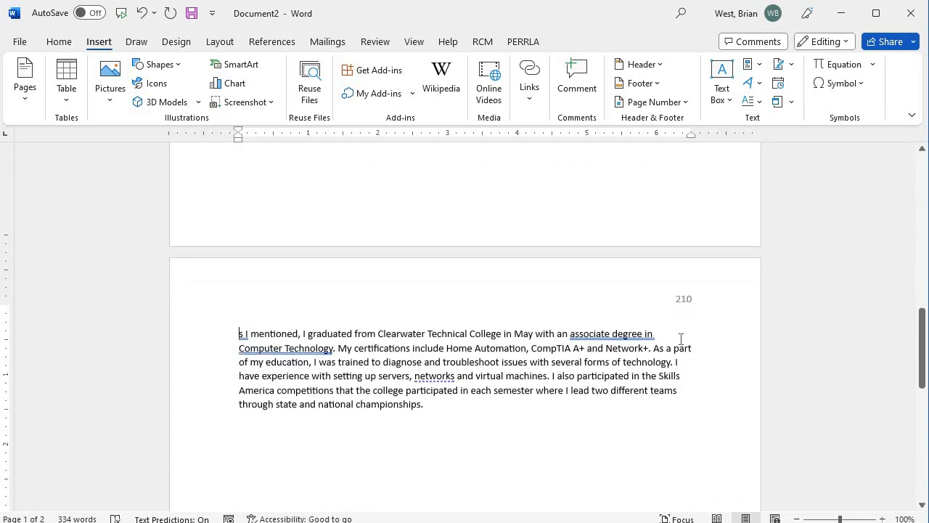
scroll(686, 363, "down", 1)
scroll(683, 352, "up", 10)
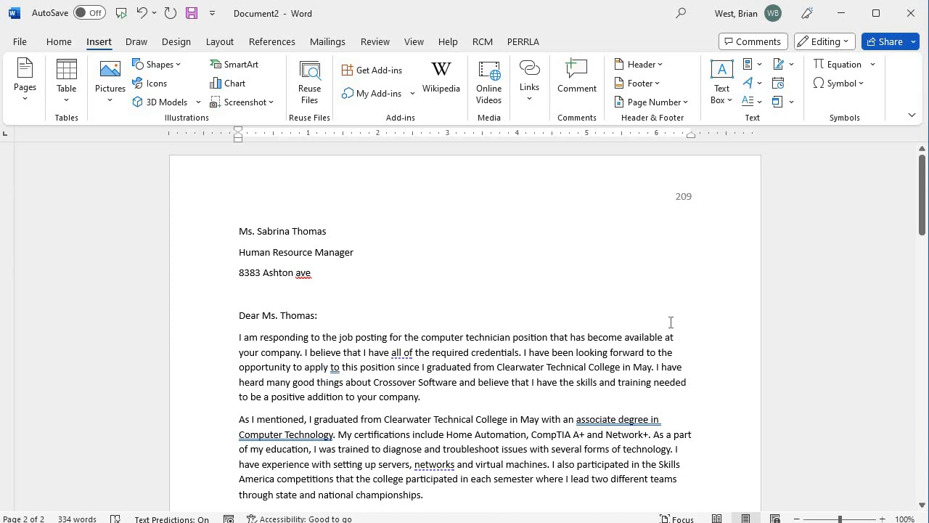
scroll(671, 321, "down", 3)
scroll(639, 269, "up", 3)
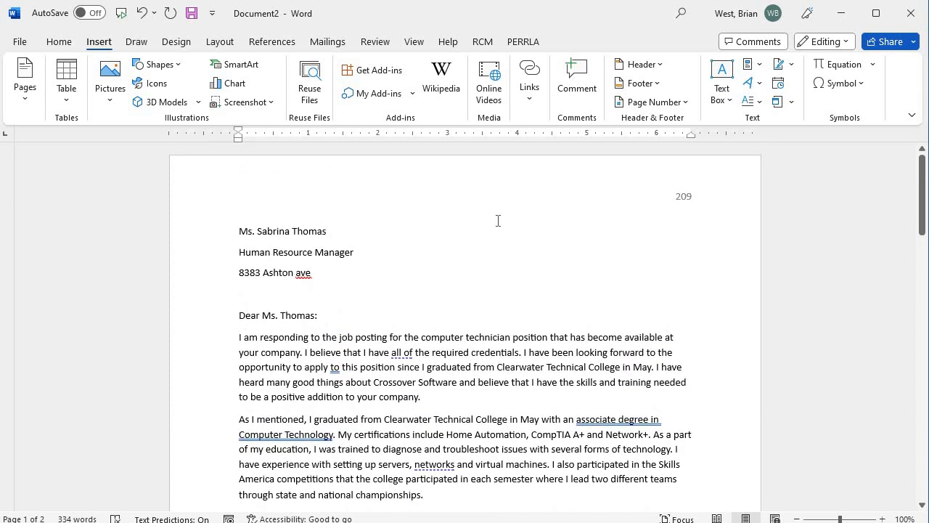